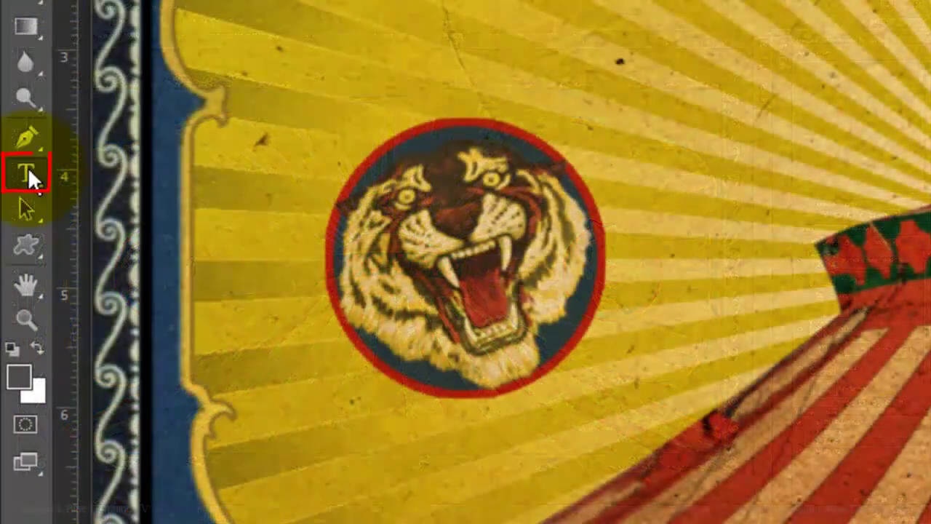
Switch to the Horizontal Type Tool using Carnivalee Freakshow at 152 pt.
drag(10, 243, 36, 240)
click(140, 168)
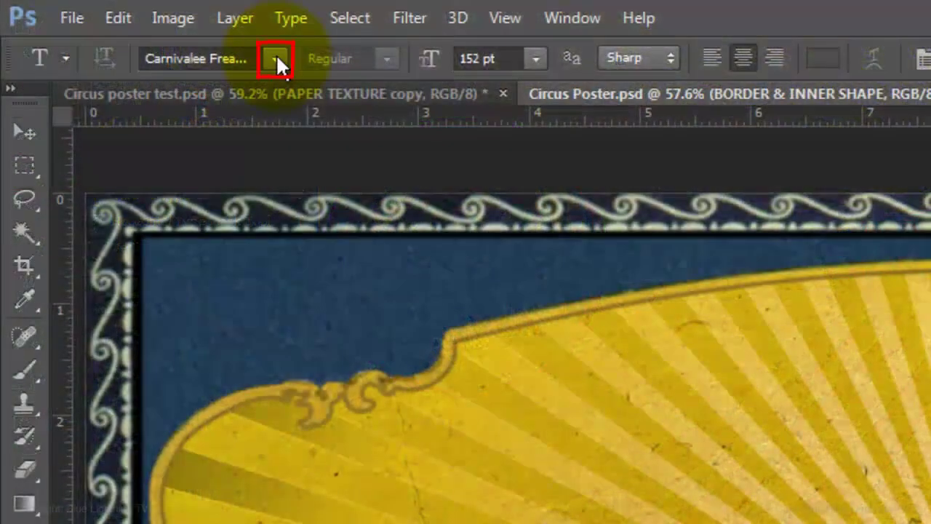
click(275, 53)
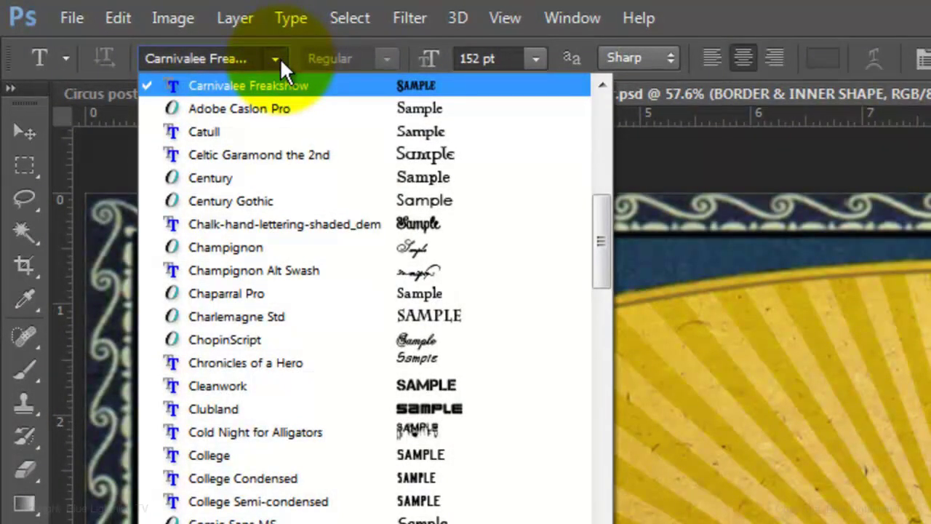
click(277, 58)
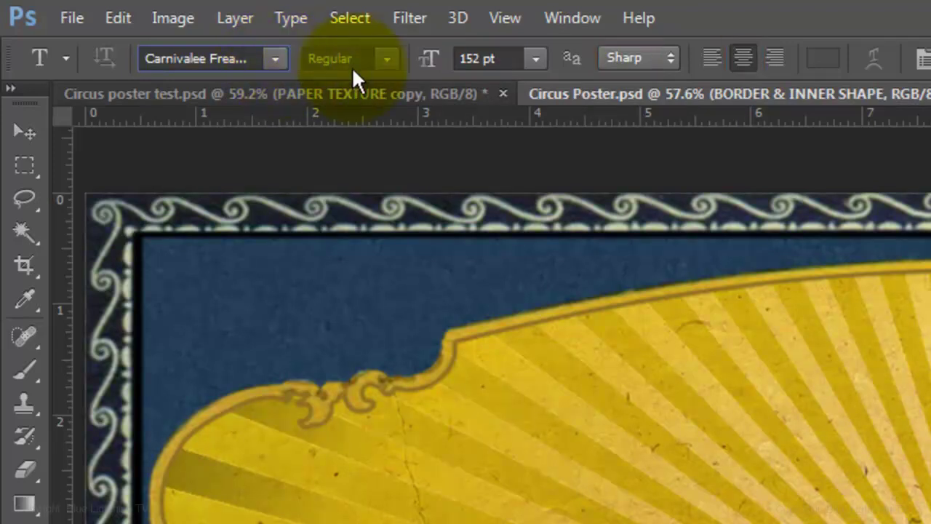
Set the text colour to dark navy 1e263e.
click(827, 65)
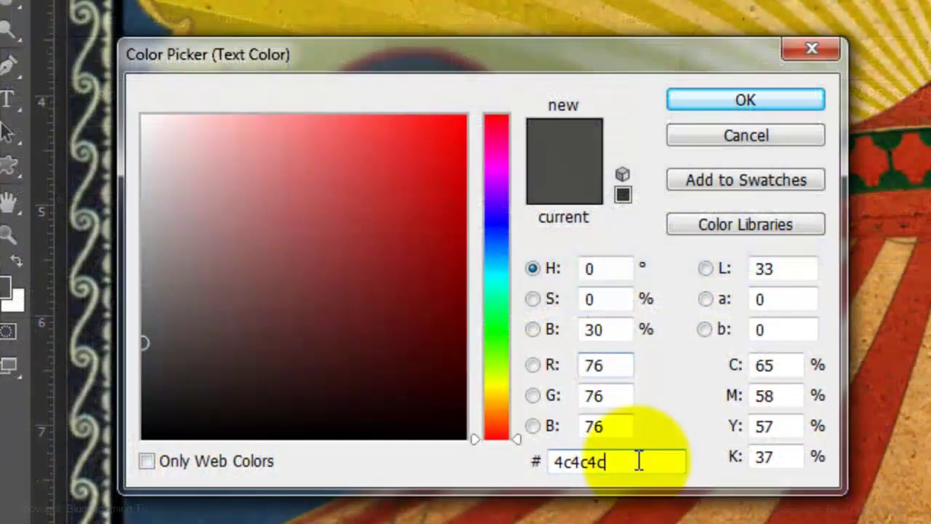
drag(656, 523, 490, 523)
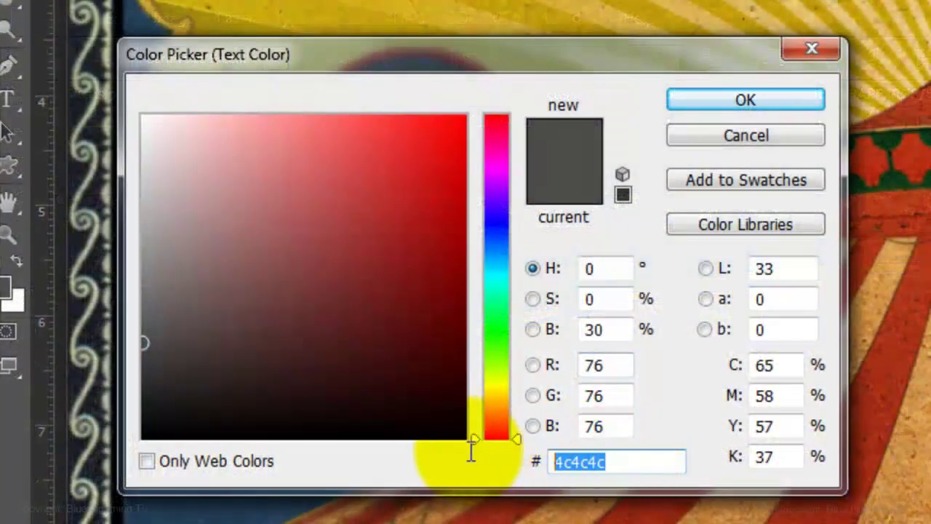
text(1e26)
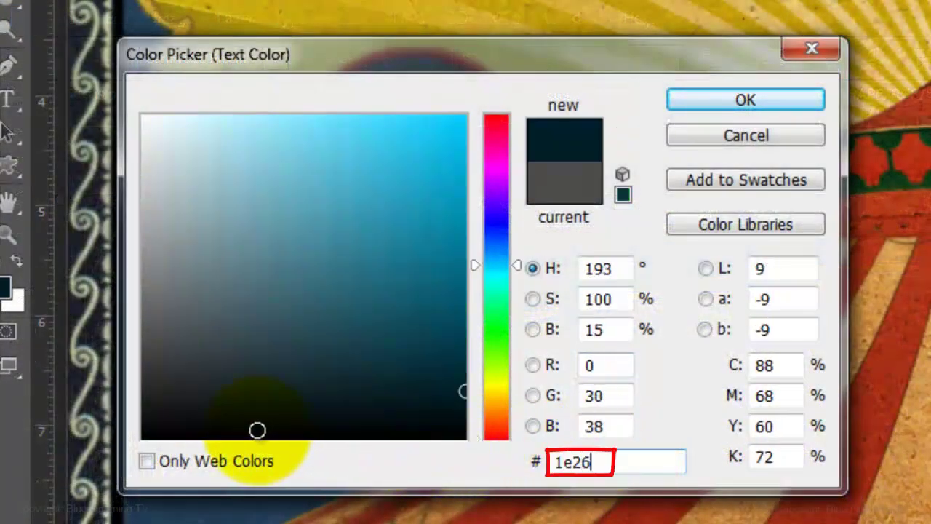
text(3e)
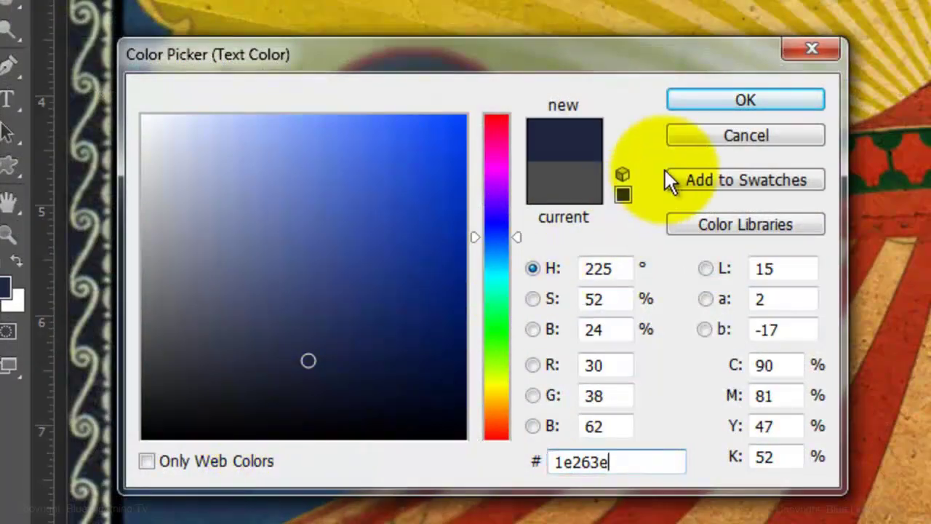
click(748, 99)
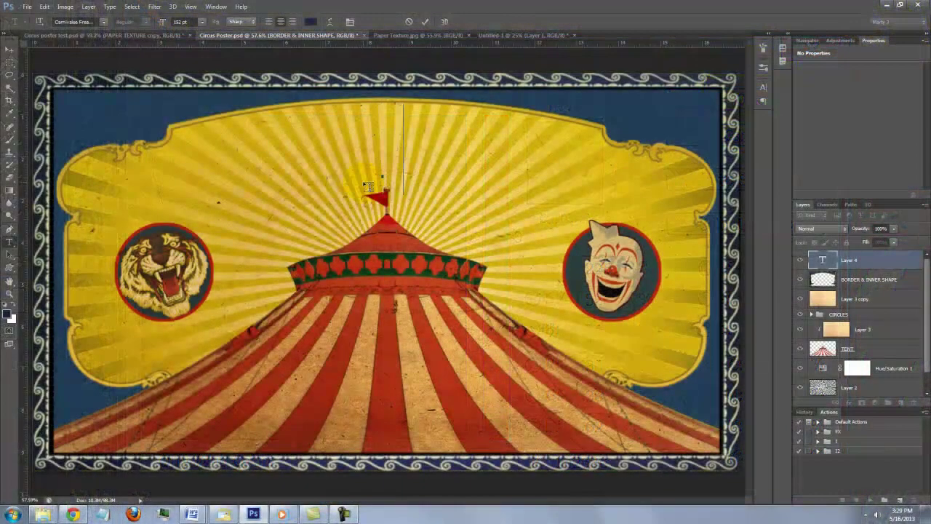
Type 'Blue Lightning TV' and warp it with the Arch style at 24% bend.
text(Blue Lightning T)
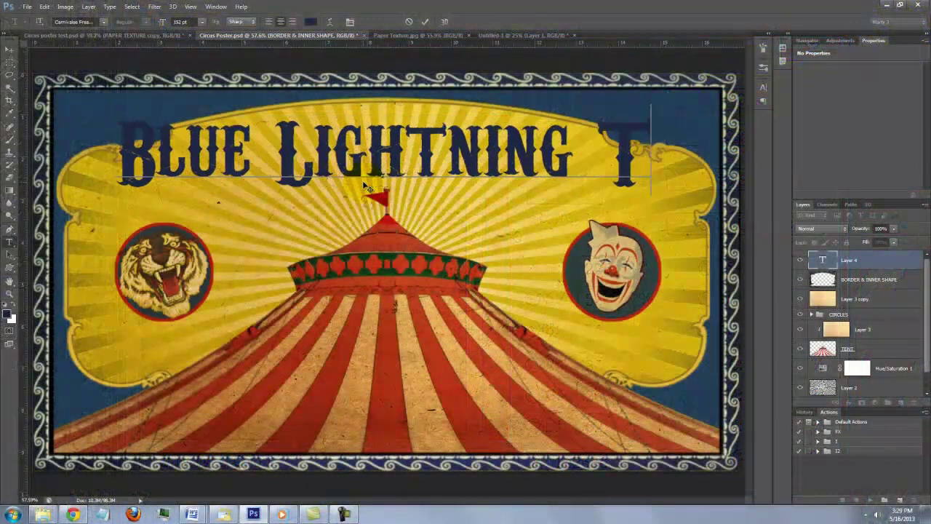
text(V)
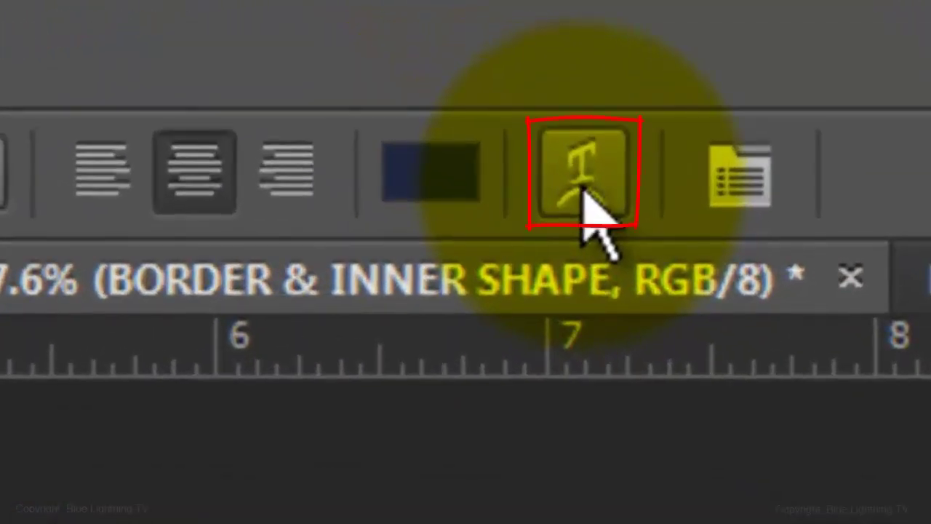
click(584, 181)
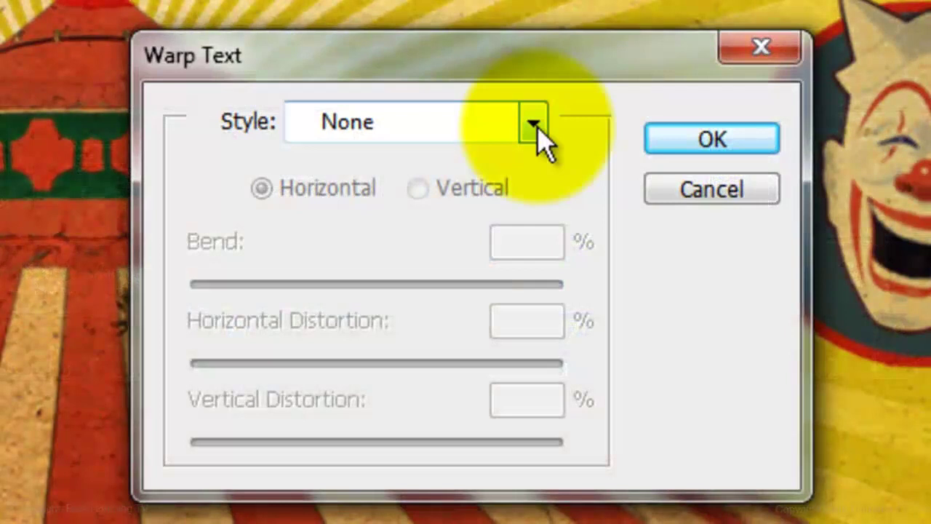
click(535, 128)
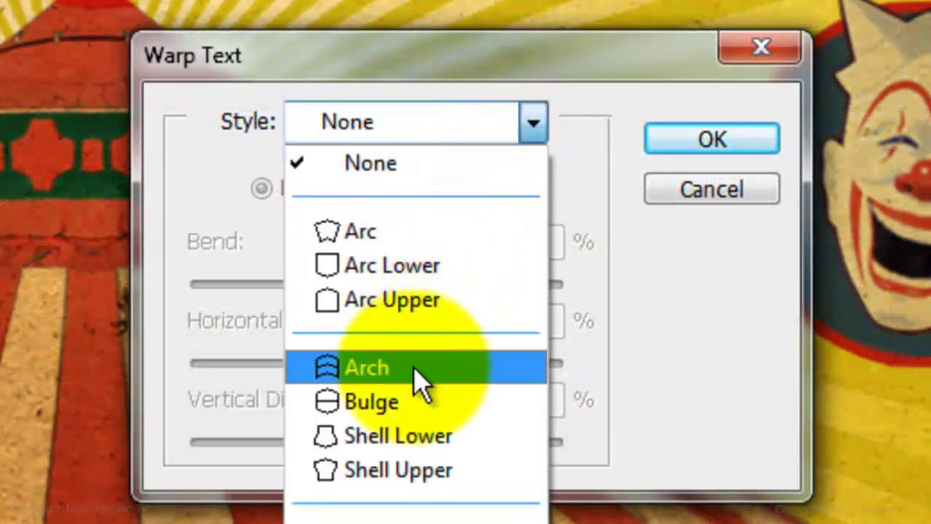
click(414, 369)
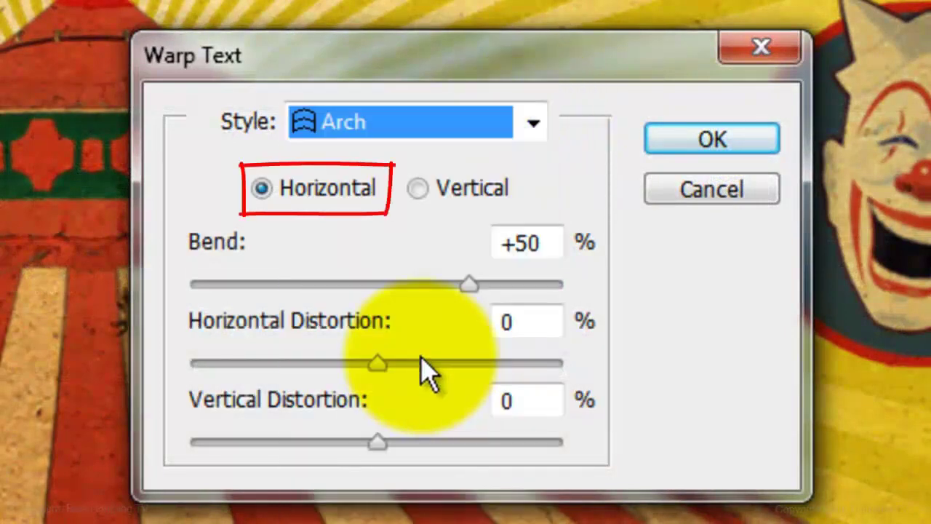
double_click(547, 246)
text(24)
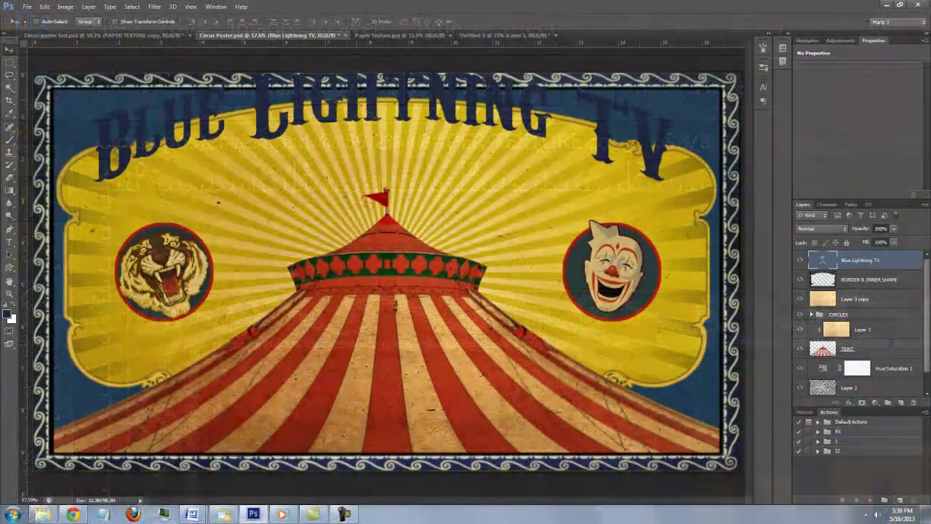
With the Move tool, drag the arched title down onto the yellow banner.
click(358, 105)
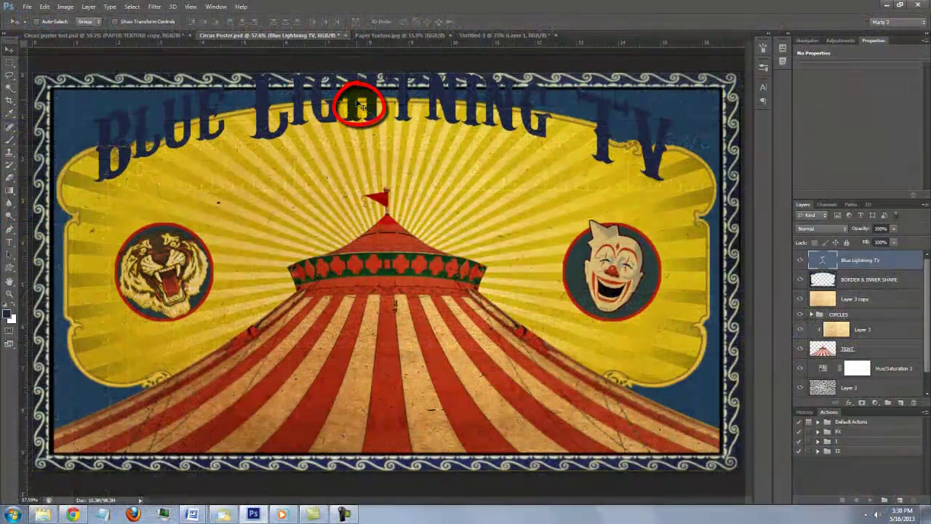
drag(358, 106, 355, 156)
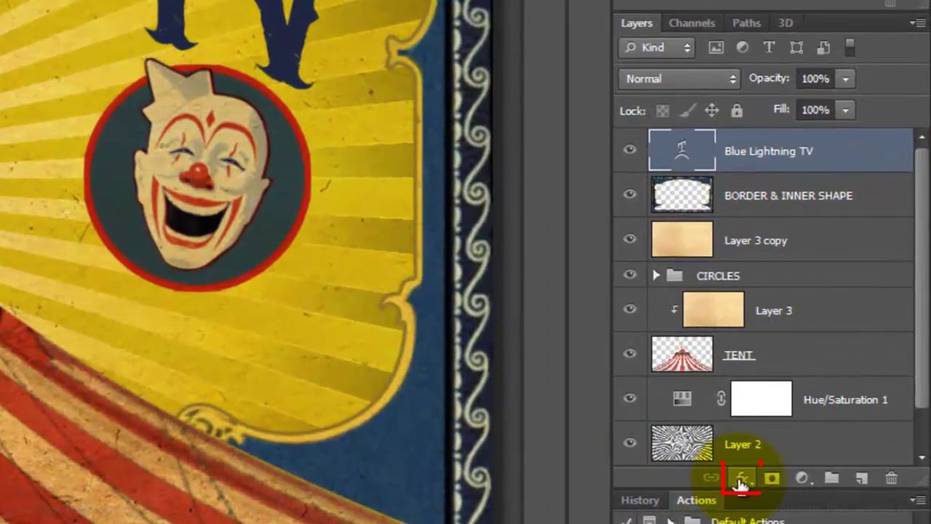
Give the title a 6 px outside stroke in pale yellow fcf5a5 and add a drop shadow.
click(741, 482)
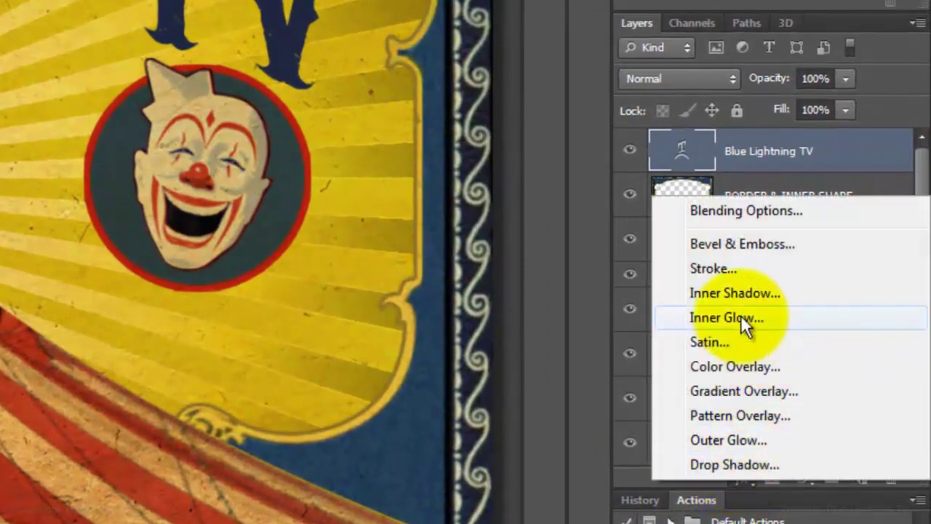
click(724, 268)
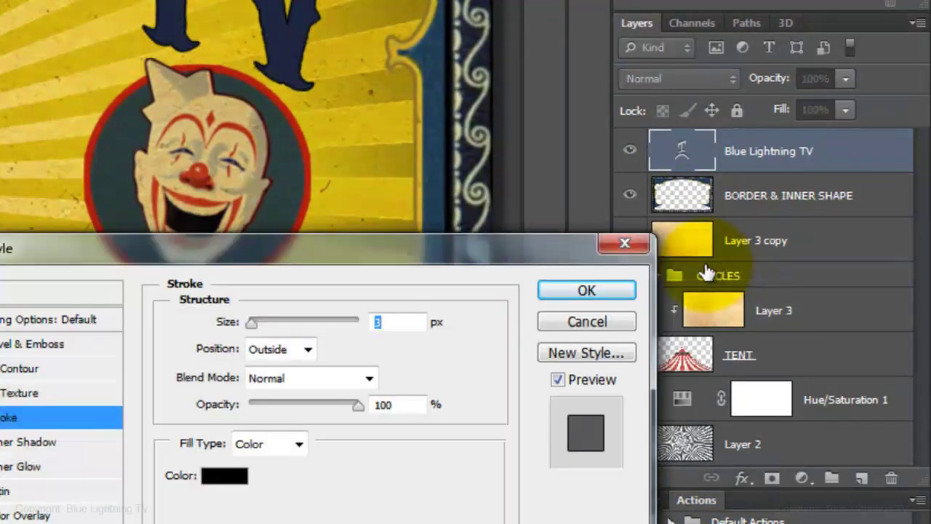
drag(466, 245, 474, 18)
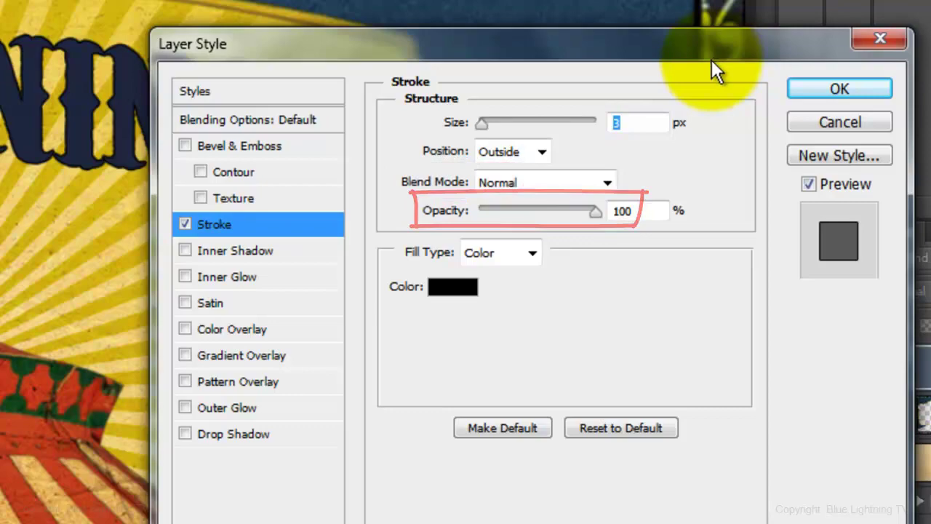
click(457, 280)
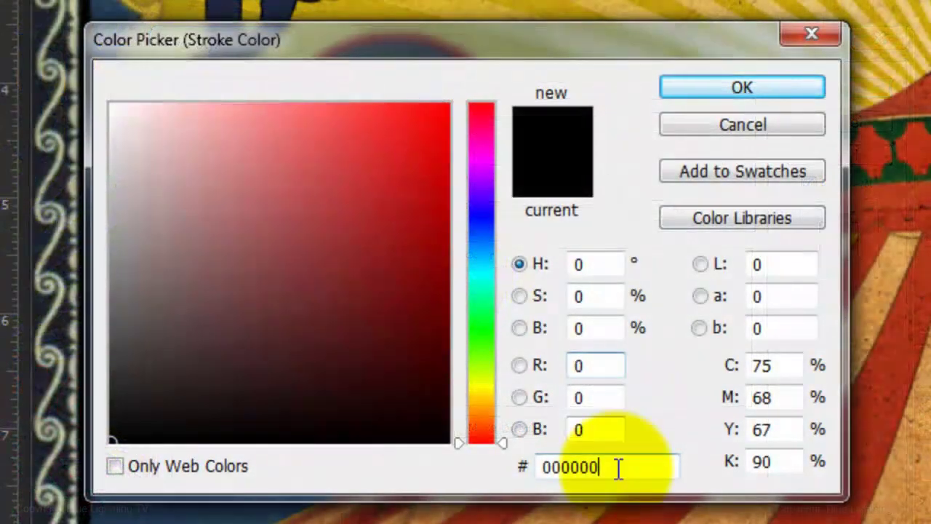
drag(618, 468, 542, 467)
text(fcf)
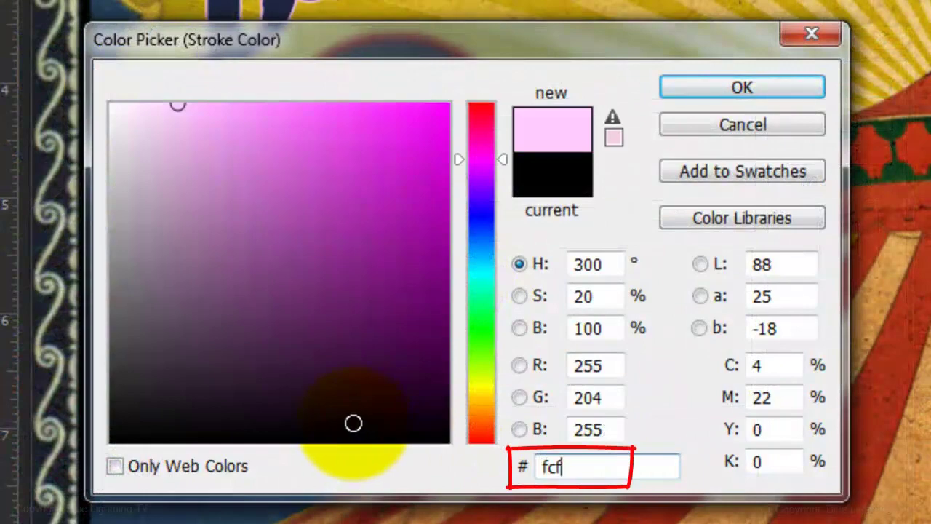
text(5a5)
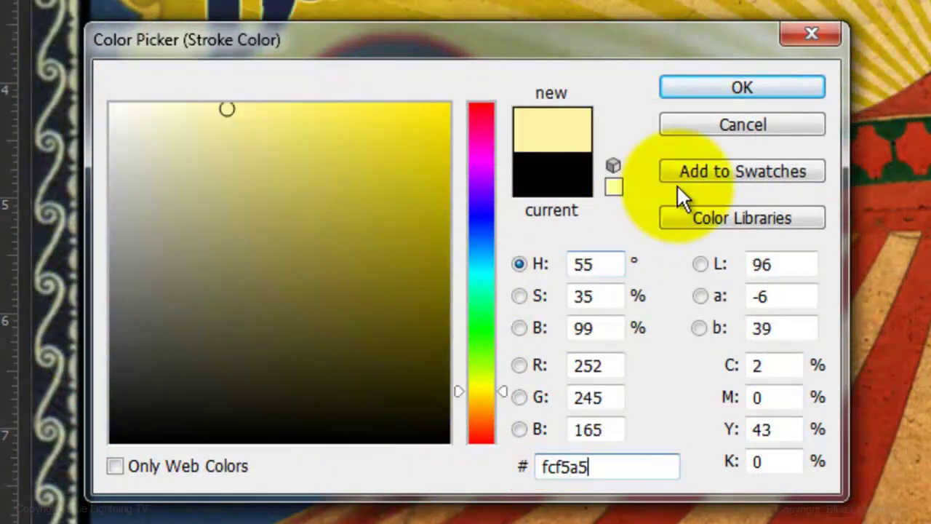
click(763, 88)
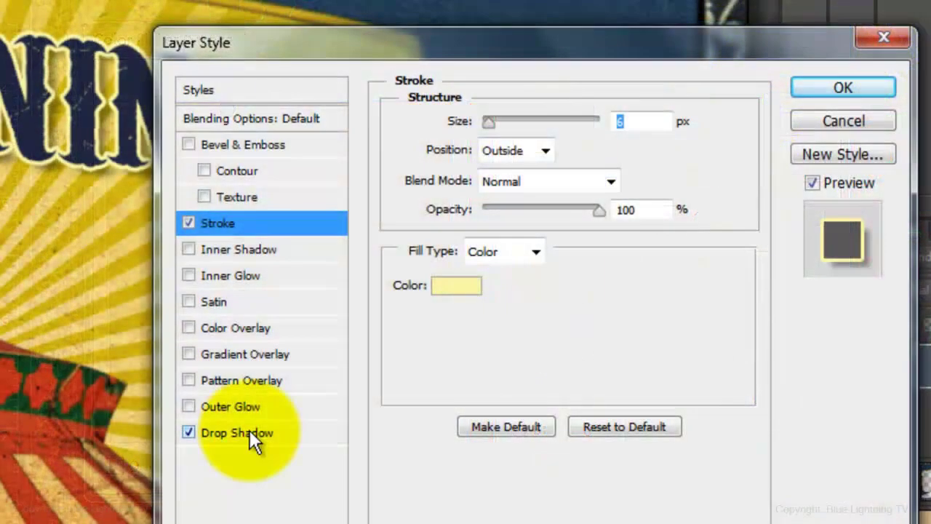
click(250, 430)
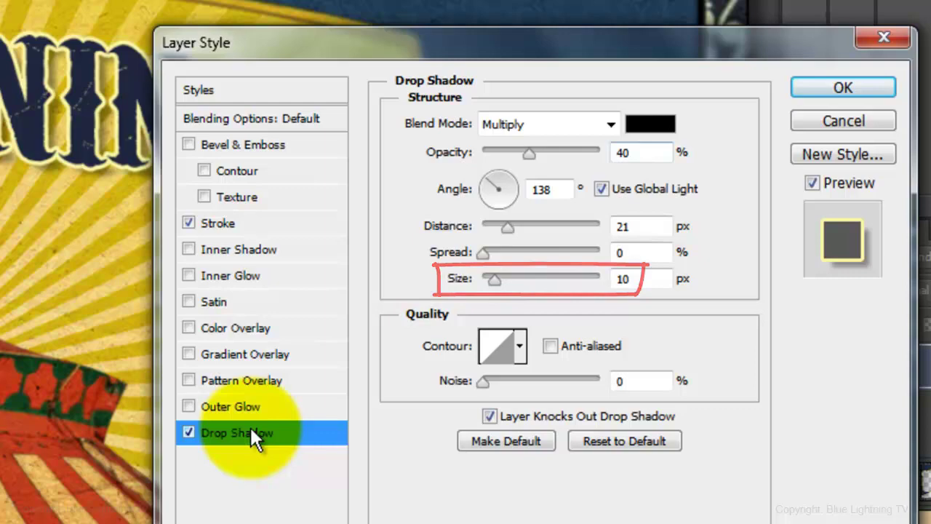
Apply the layer style, load the title letters as a selection, and add a new layer.
click(816, 88)
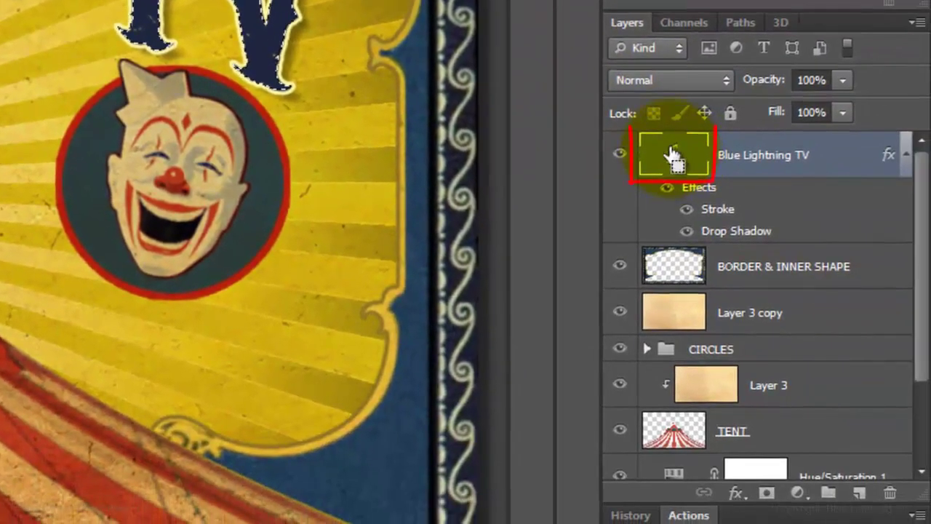
ctrl+click(673, 155)
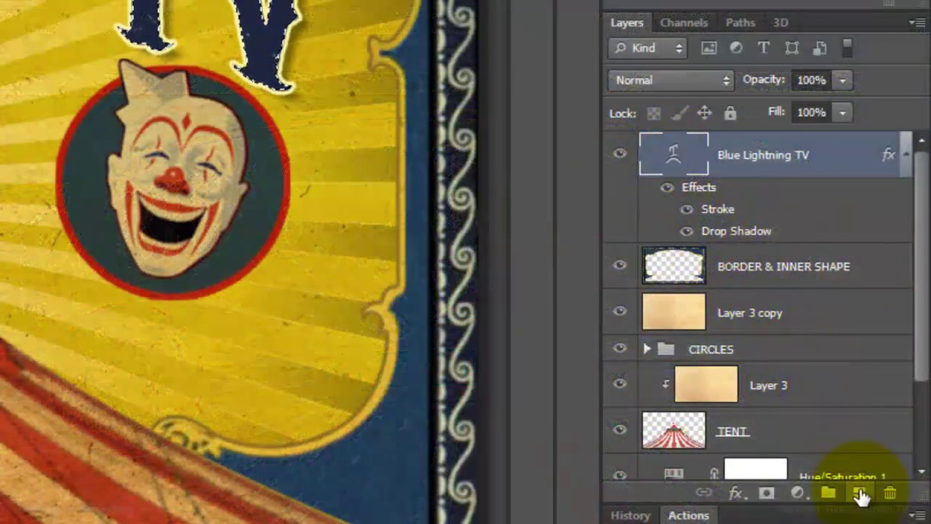
click(860, 494)
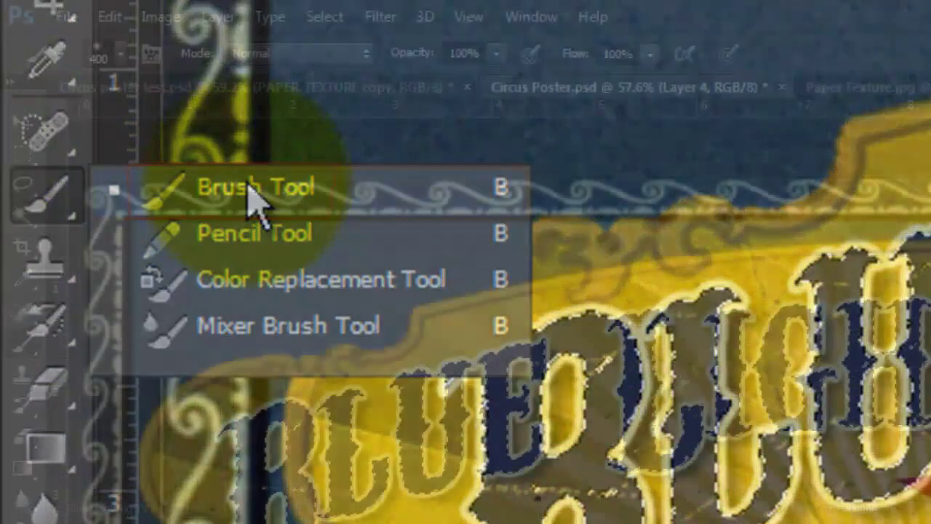
Paint soft red over the letter tops with a 400 px, 0% hardness brush.
click(251, 191)
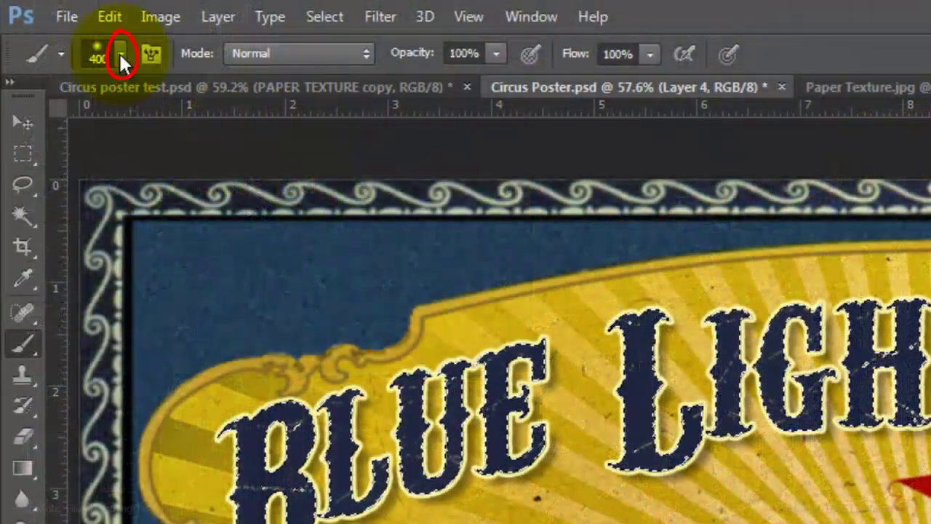
click(121, 54)
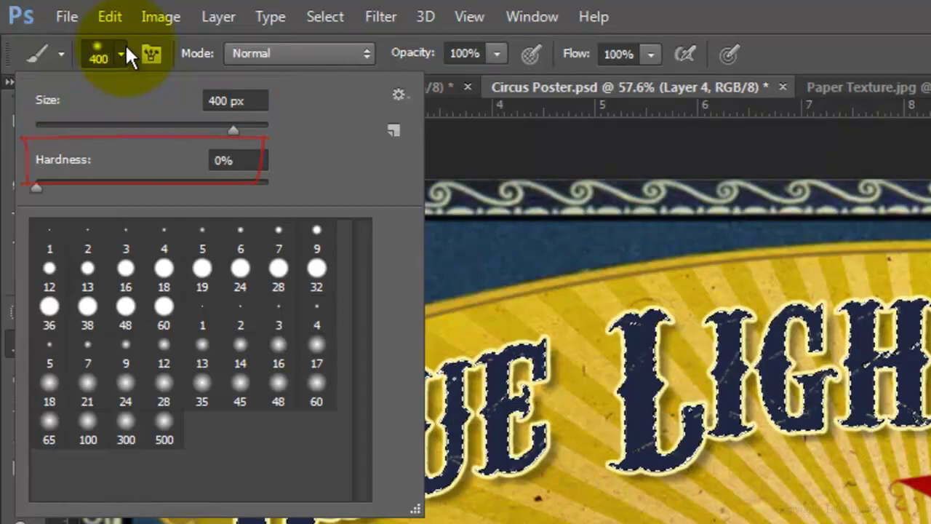
key(Return)
click(182, 364)
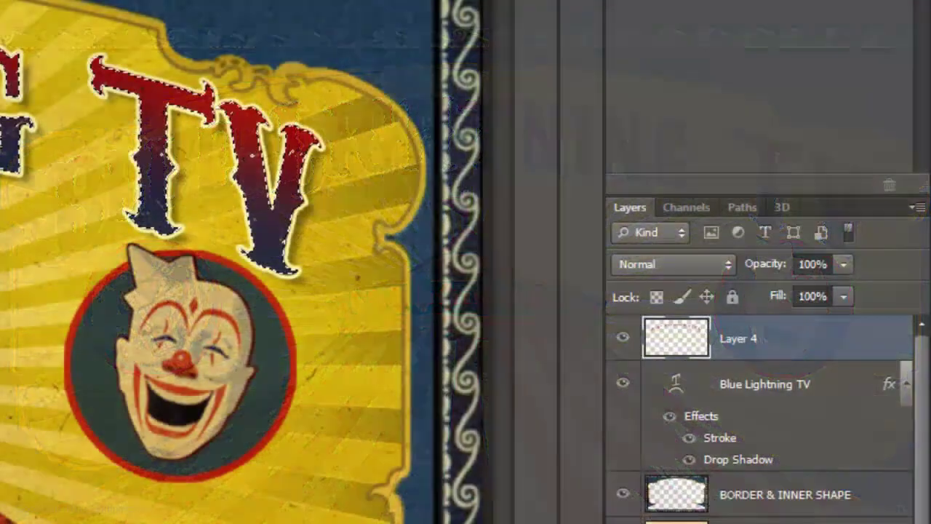
Set Layer 4 to Dissolve and move it with the title layer below Layer 3 copy.
click(655, 263)
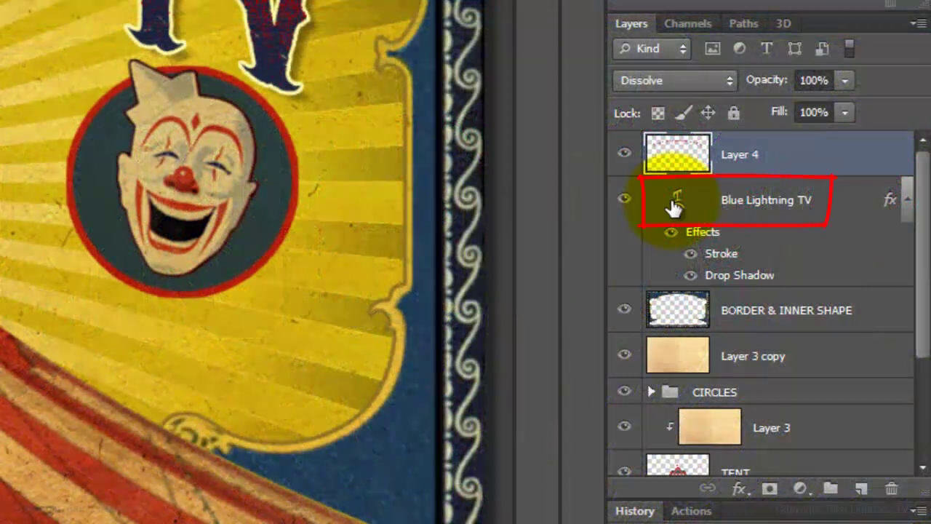
key(shift)
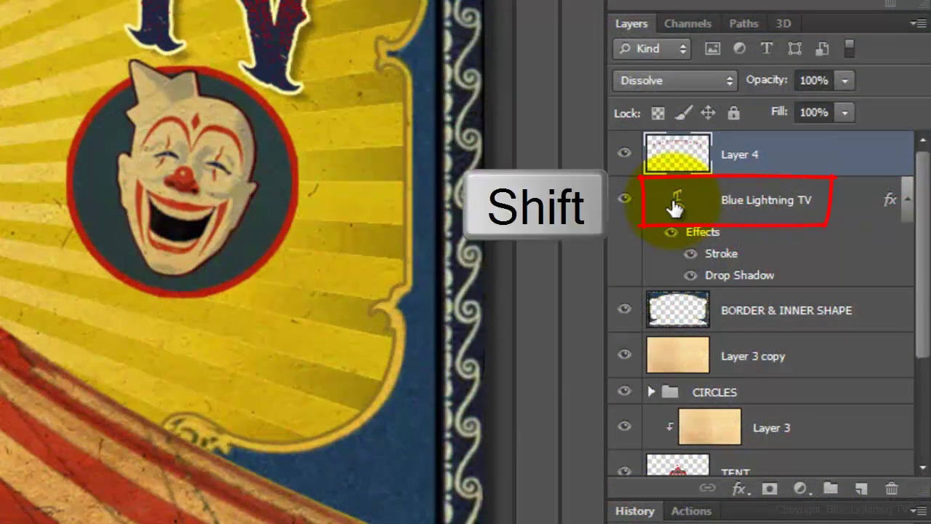
shift+click(676, 207)
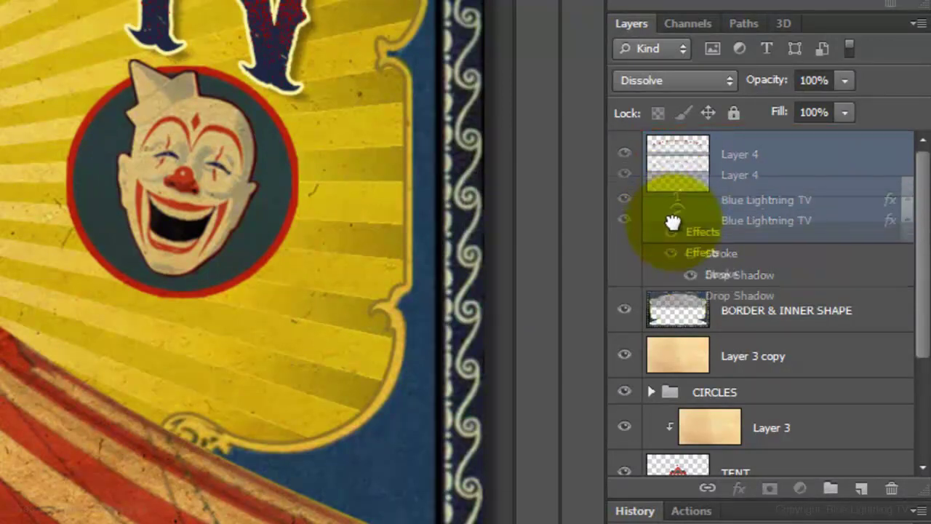
drag(672, 221, 708, 384)
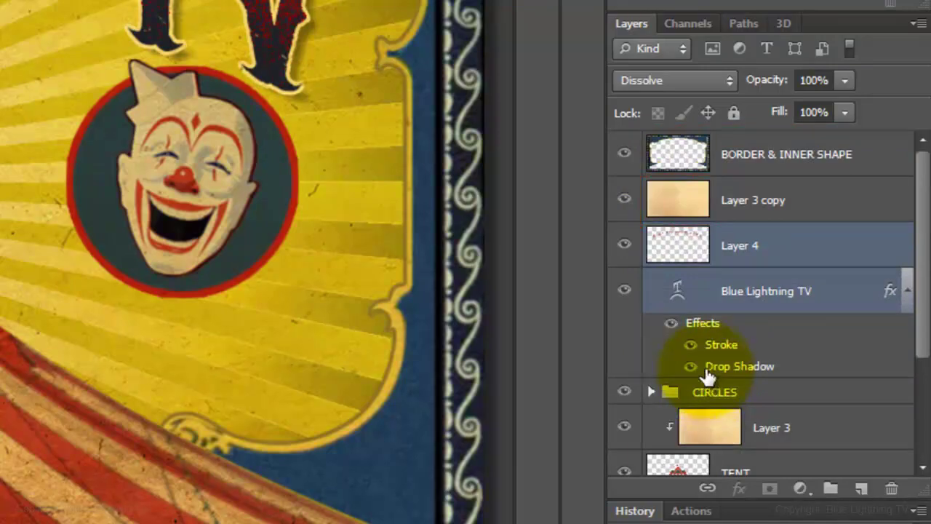
With Layer 4 selected, type CIRCUS at 320 pt.
click(695, 245)
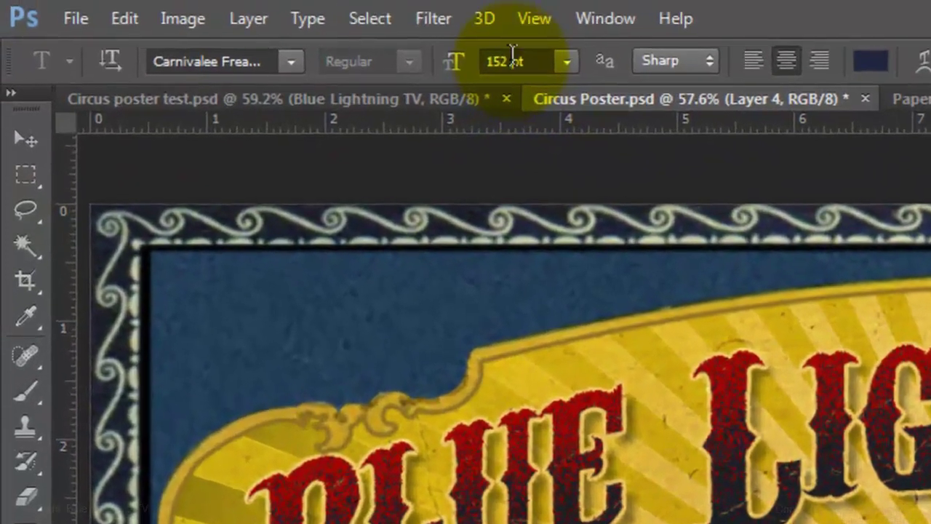
click(512, 59)
text(320)
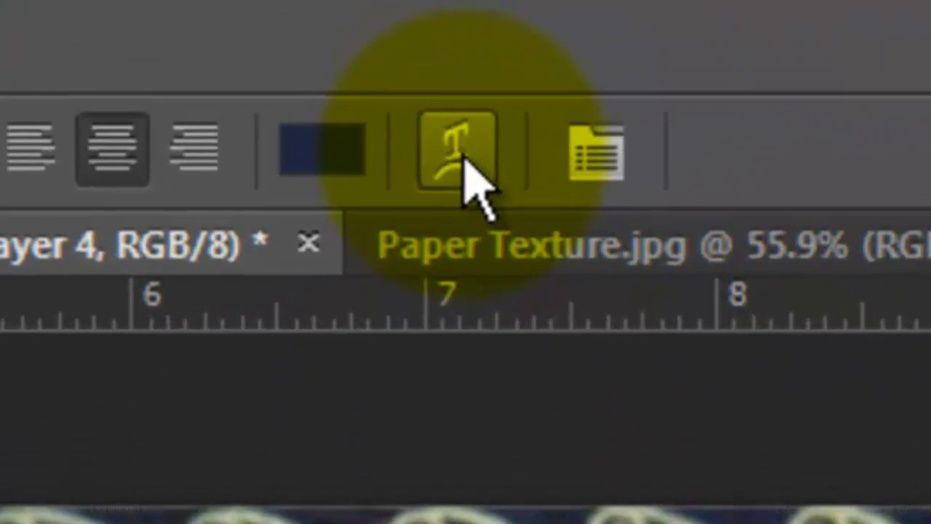
Warp CIRCUS with an Arch bend of -12 and drag it down onto the tent.
click(462, 156)
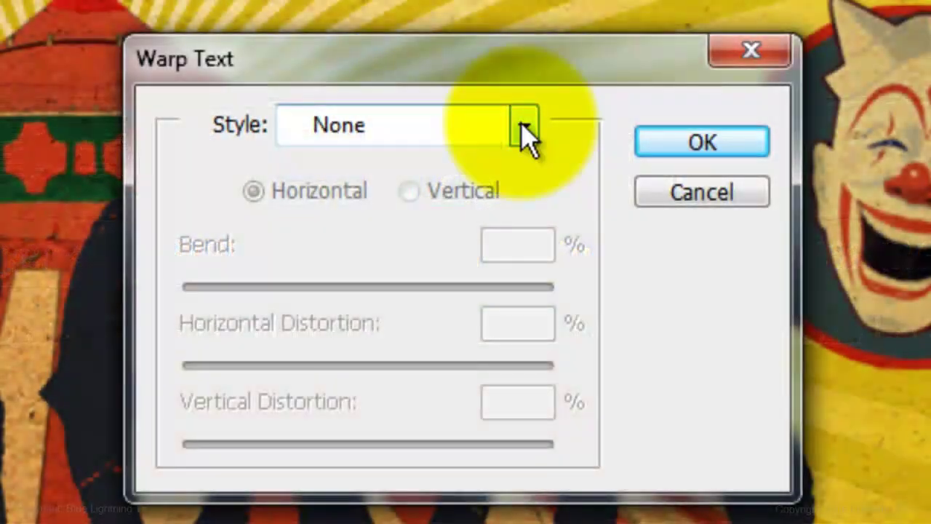
click(525, 130)
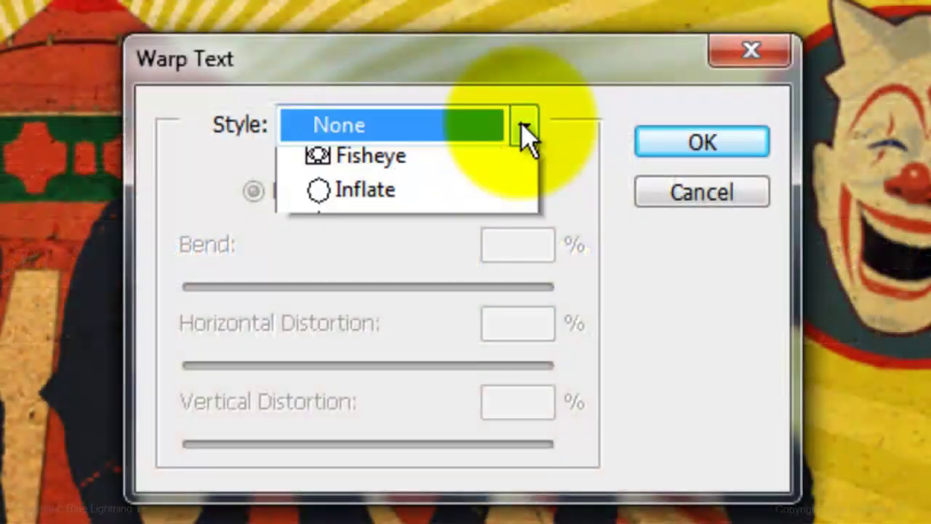
click(434, 392)
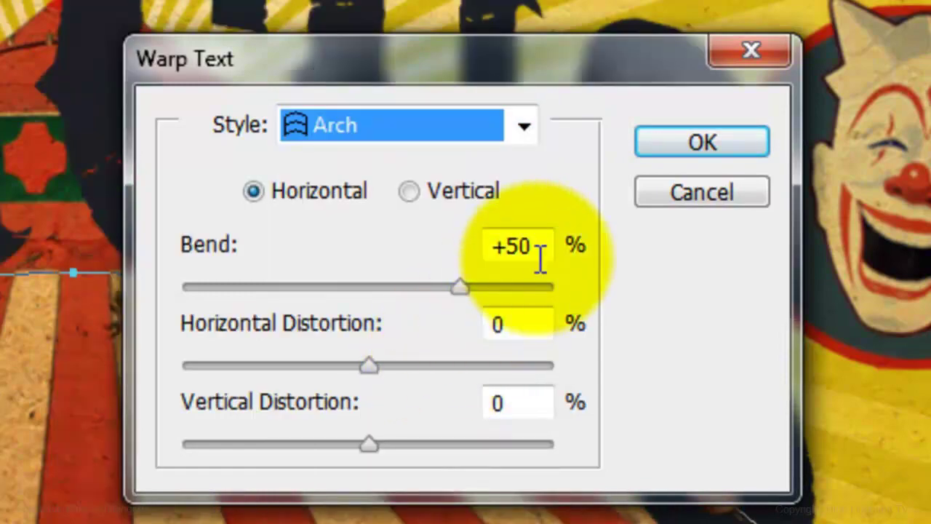
click(536, 243)
drag(536, 243, 482, 244)
text(-12)
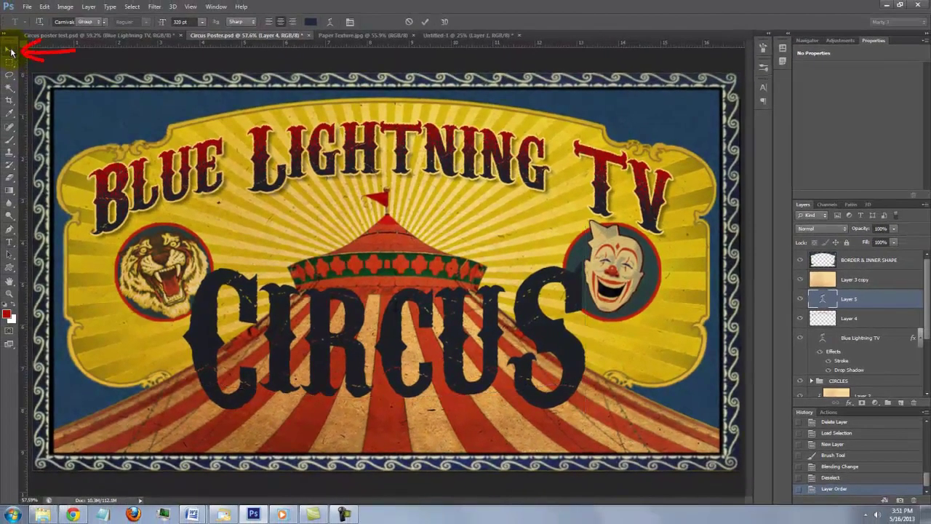
click(10, 51)
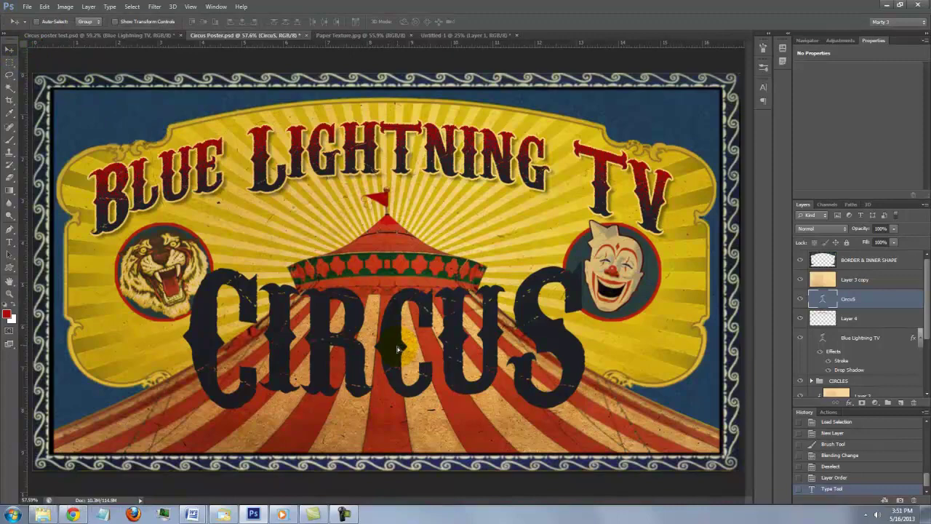
drag(397, 350, 397, 367)
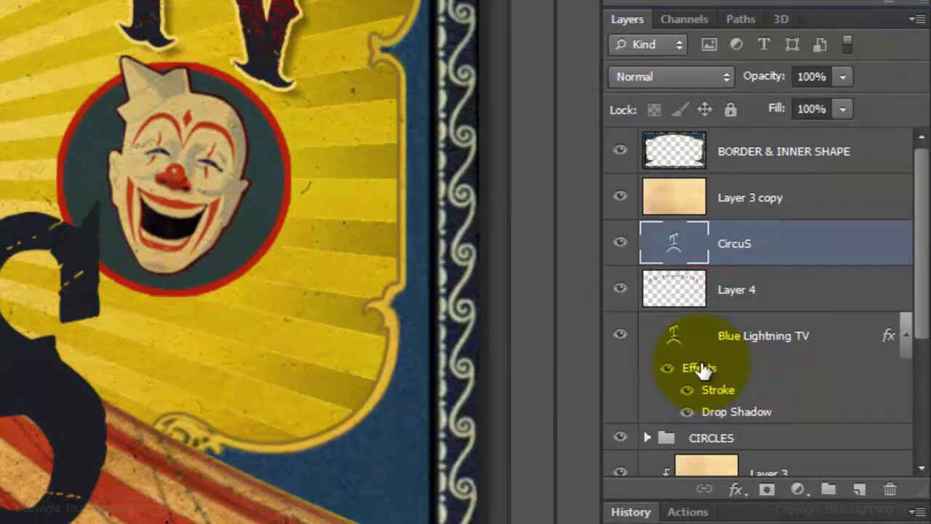
Copy the title's effects to CIRCUS and change its stroke to 10 px in f7e1a2.
key(alt)
drag(698, 368, 700, 252)
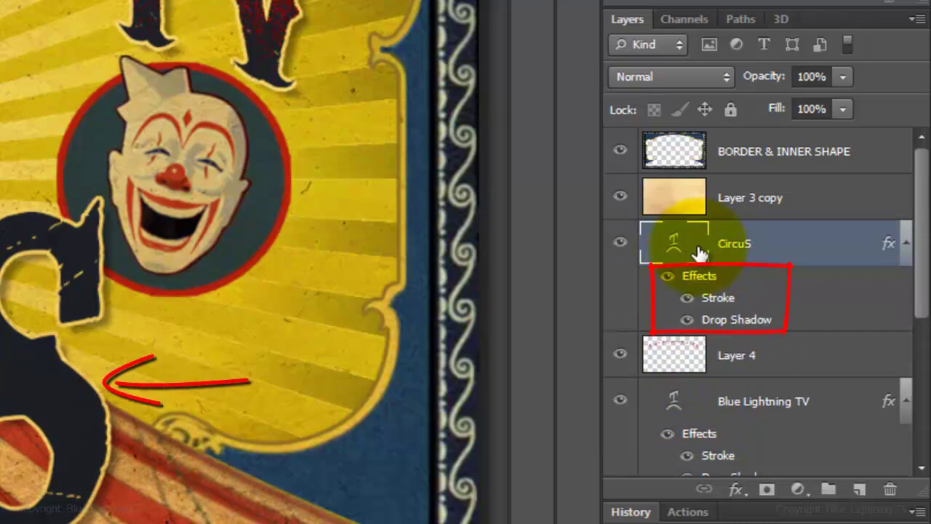
double_click(716, 298)
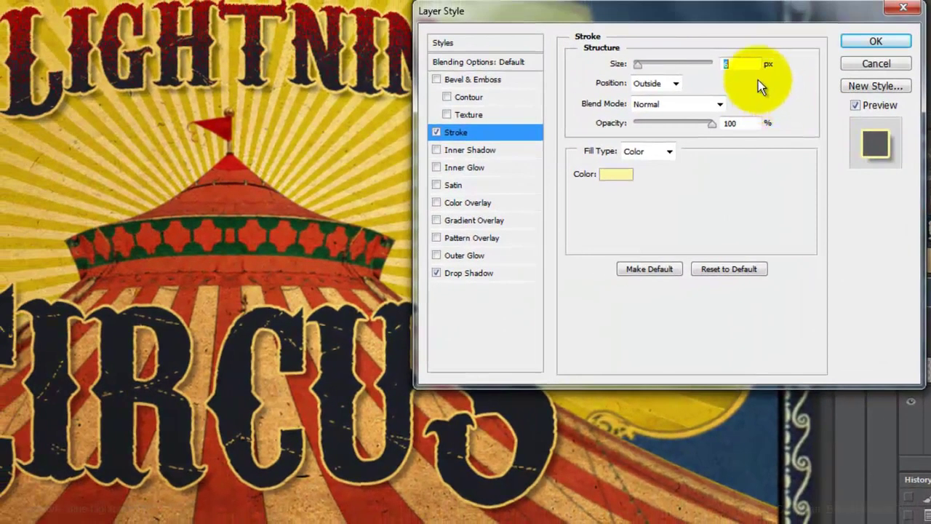
text(10)
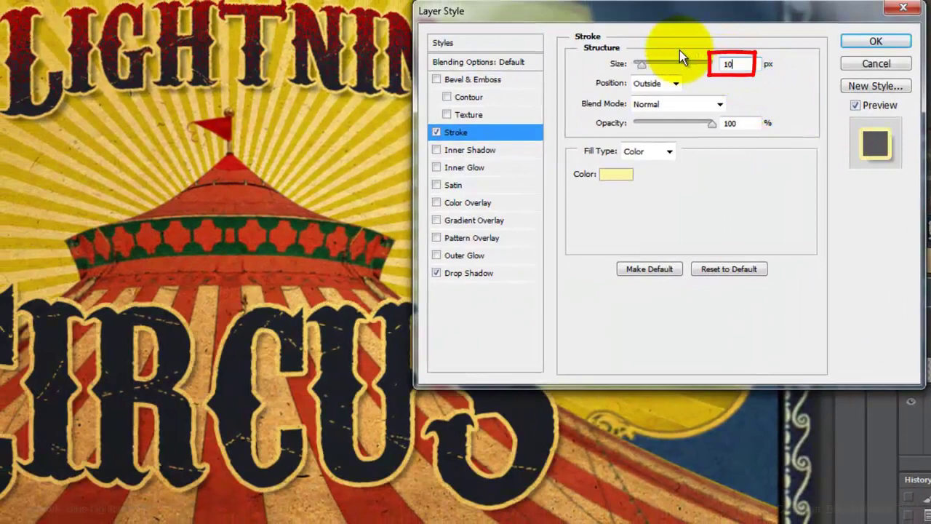
click(617, 178)
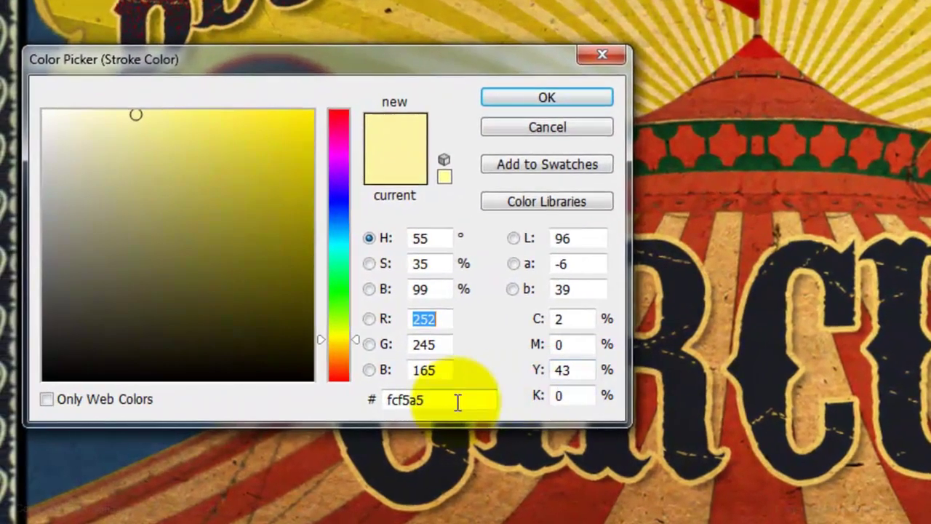
drag(453, 401, 400, 401)
text(f7e)
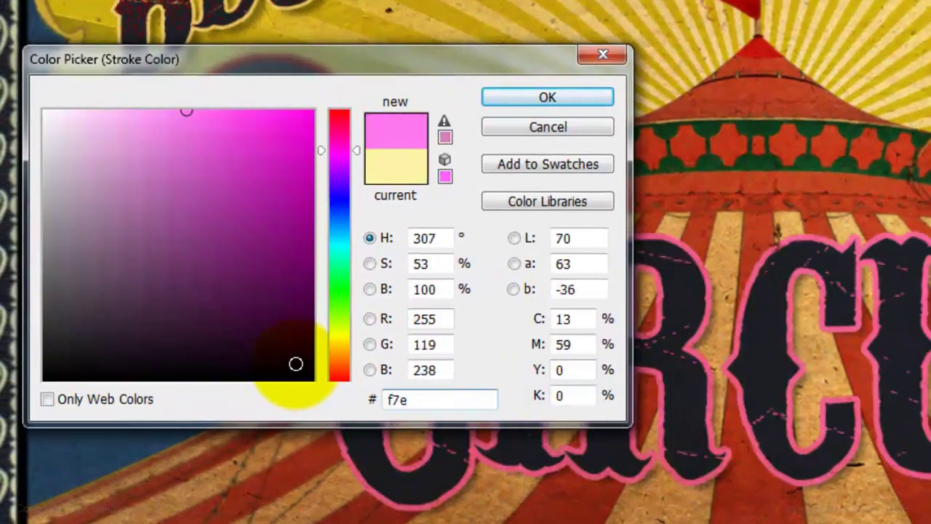
text(1a2)
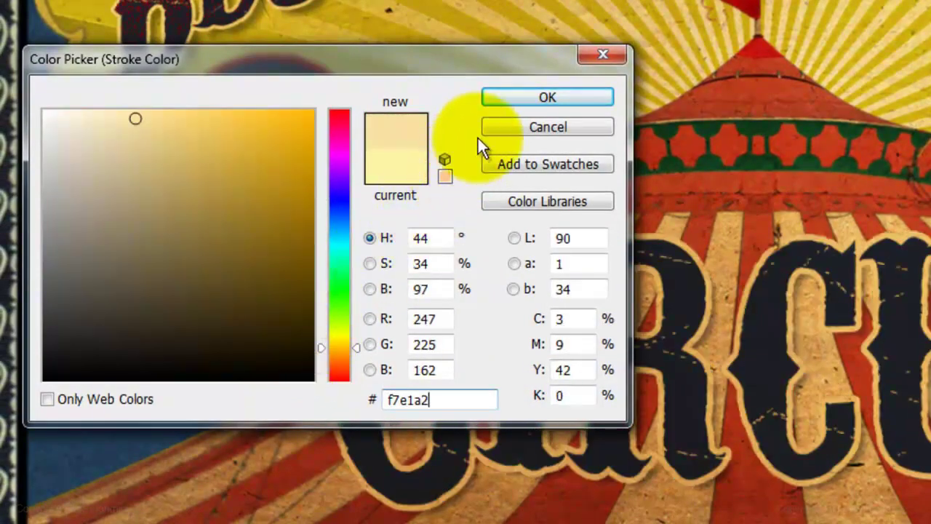
click(536, 101)
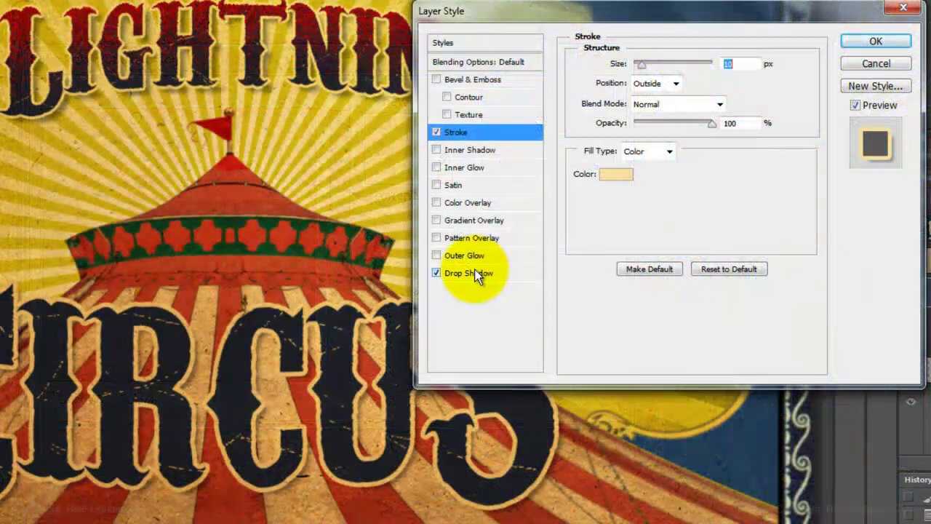
Increase the CIRCUS drop shadow distance to 30 px.
click(470, 274)
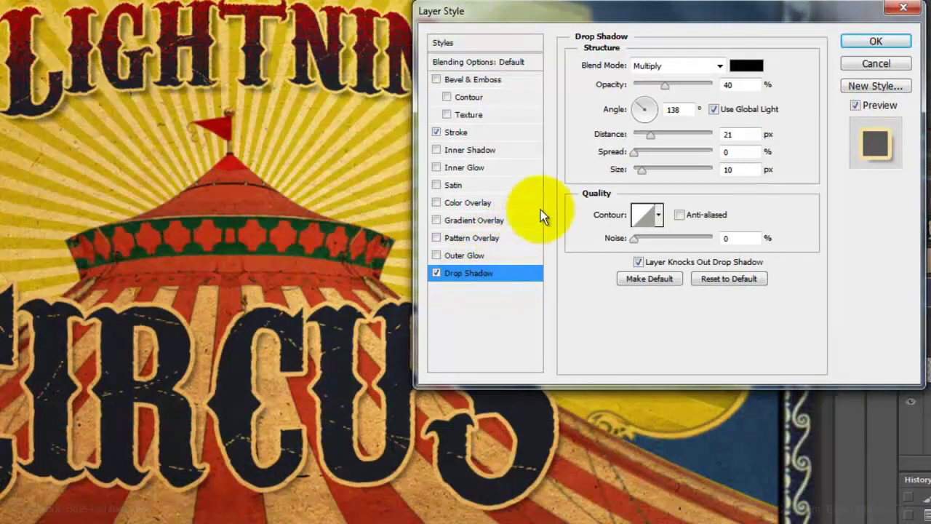
double_click(728, 133)
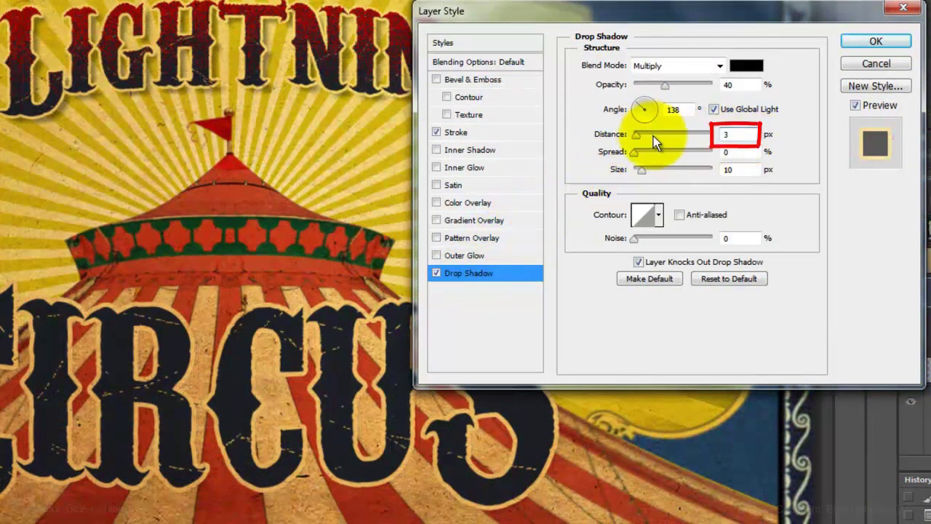
text(30)
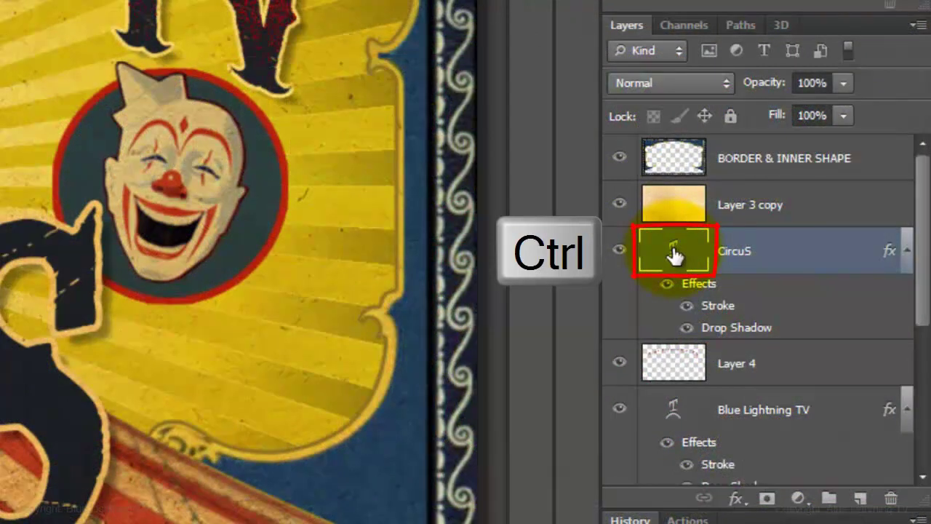
Load the CIRCUS letters as a selection and set the soft brush to 600 px.
ctrl+click(675, 255)
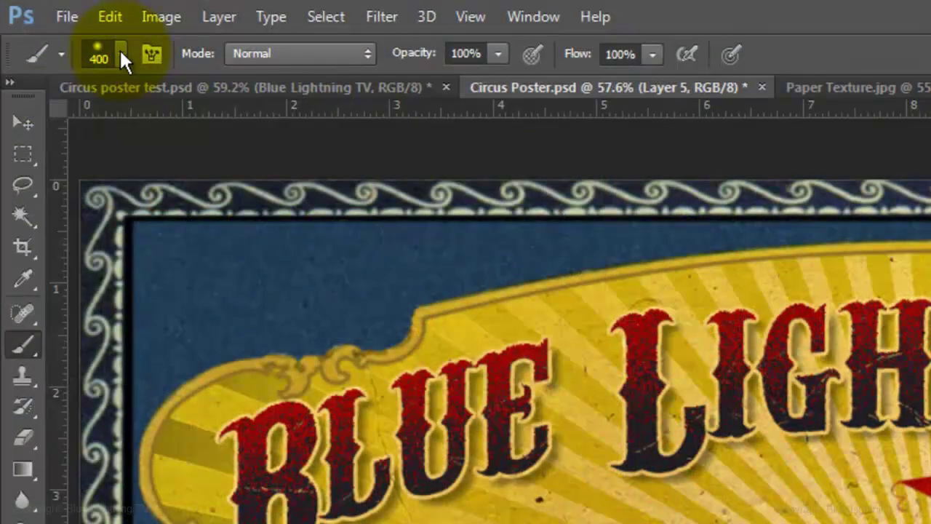
click(120, 50)
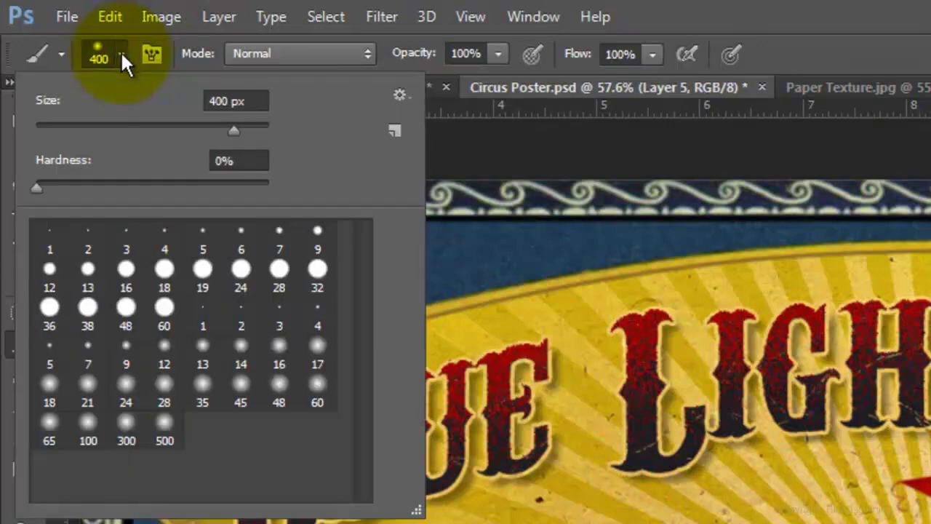
text(600)
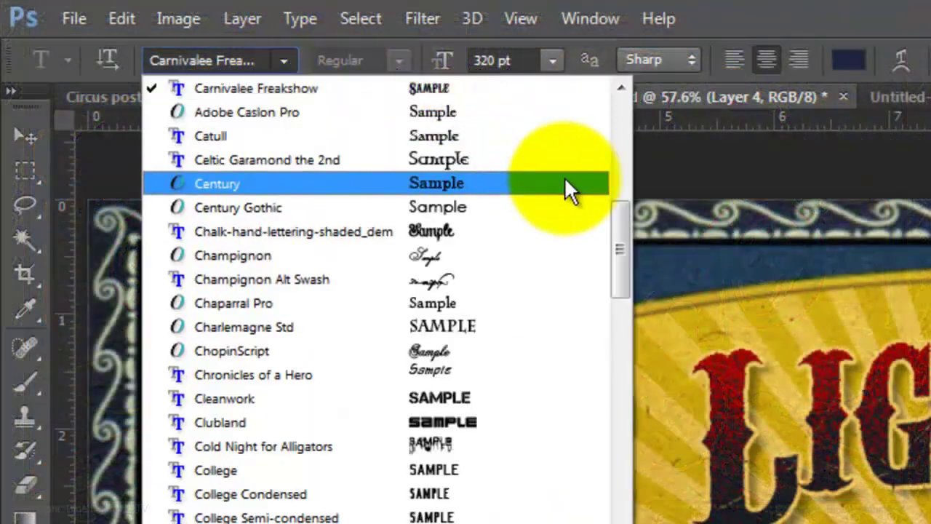
Set the tagline type to Magical Dreams, 33 pt, in the tent's dark green 15401b.
drag(619, 219, 620, 510)
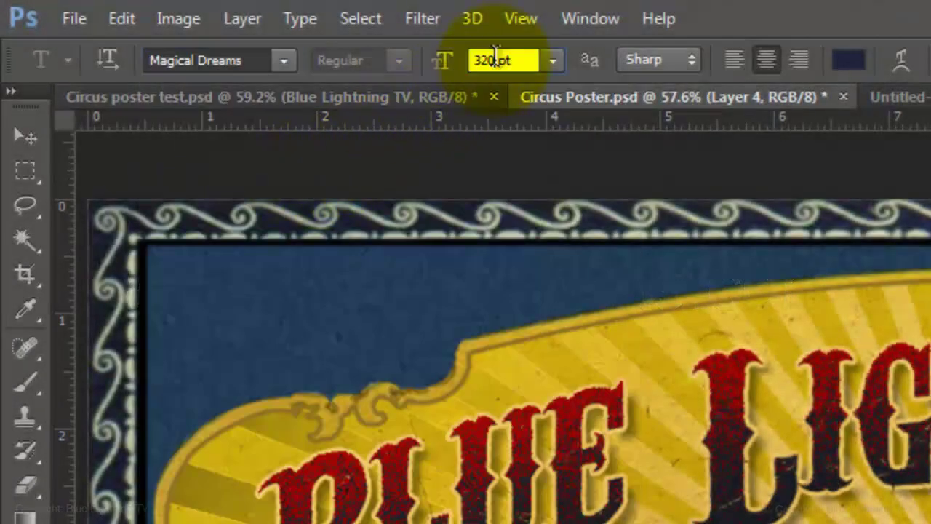
double_click(495, 58)
text(33)
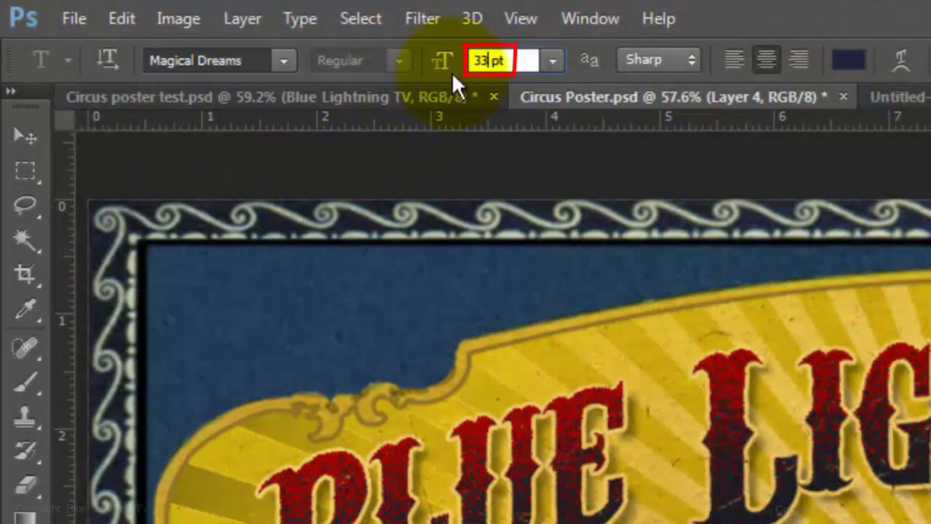
key(Return)
click(851, 64)
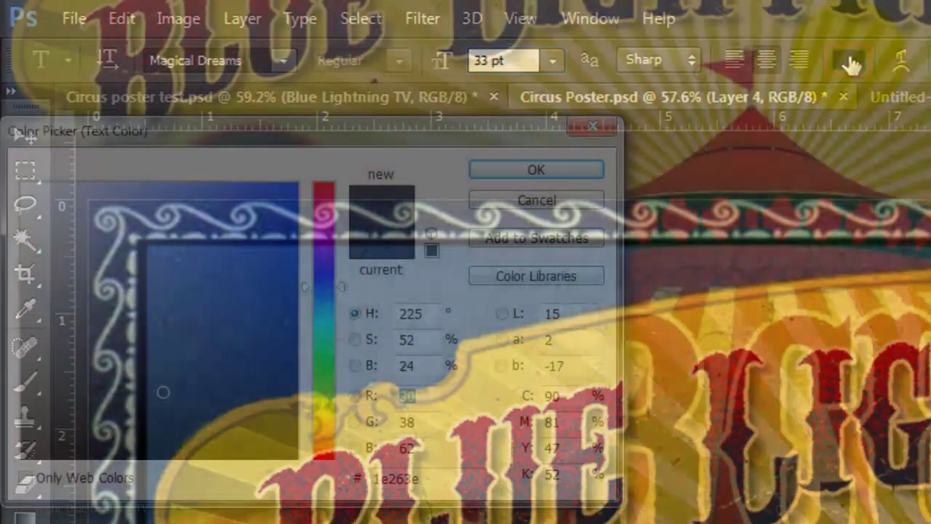
click(744, 205)
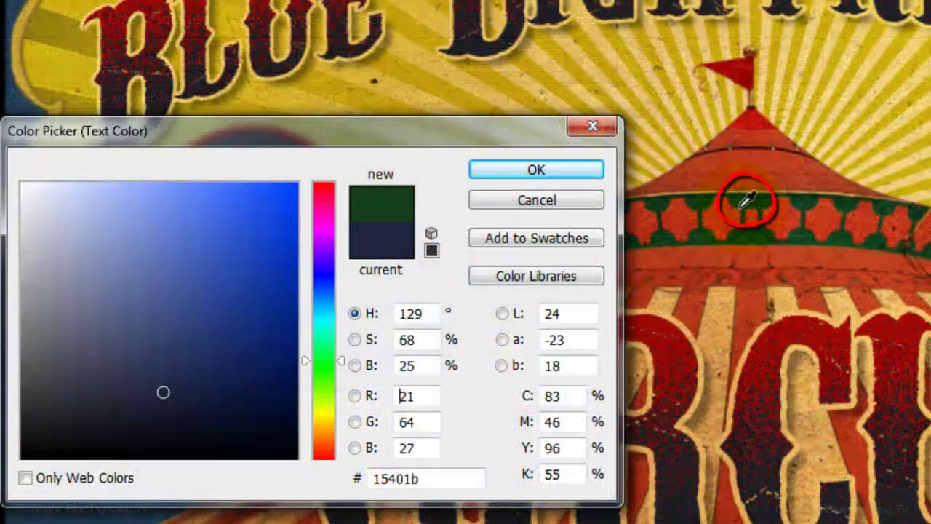
click(558, 174)
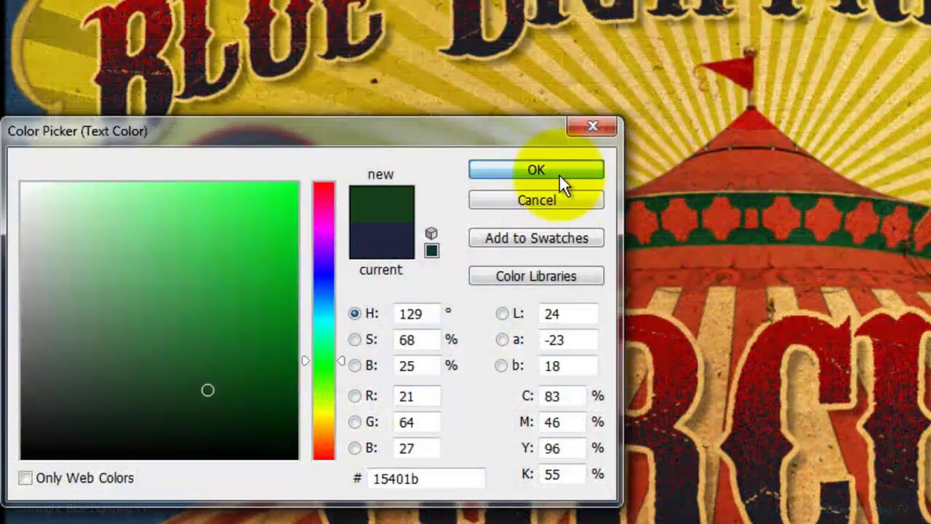
Turn on Small Caps in the Character panel.
click(498, 20)
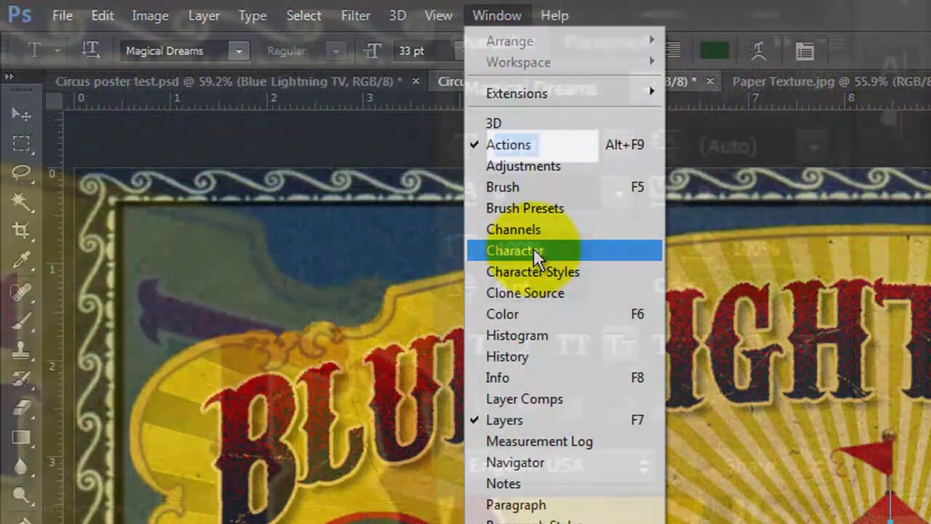
click(535, 251)
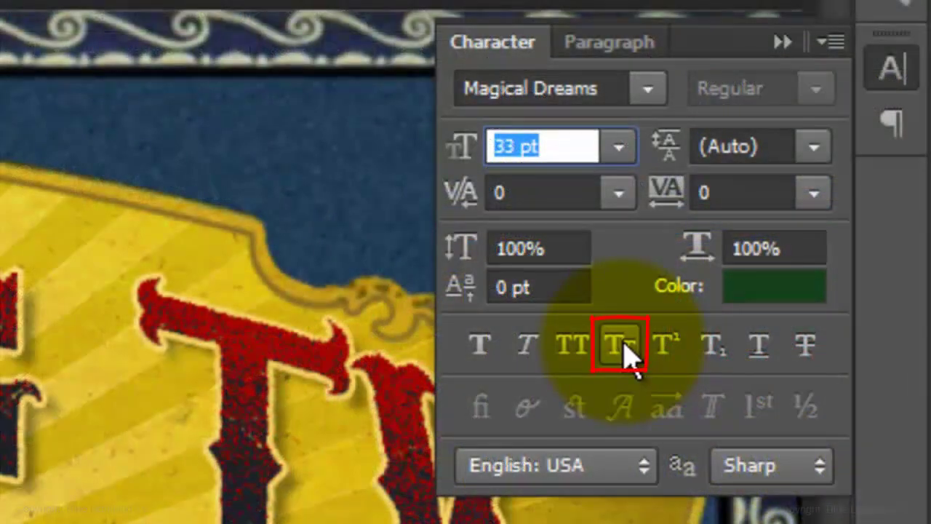
click(624, 349)
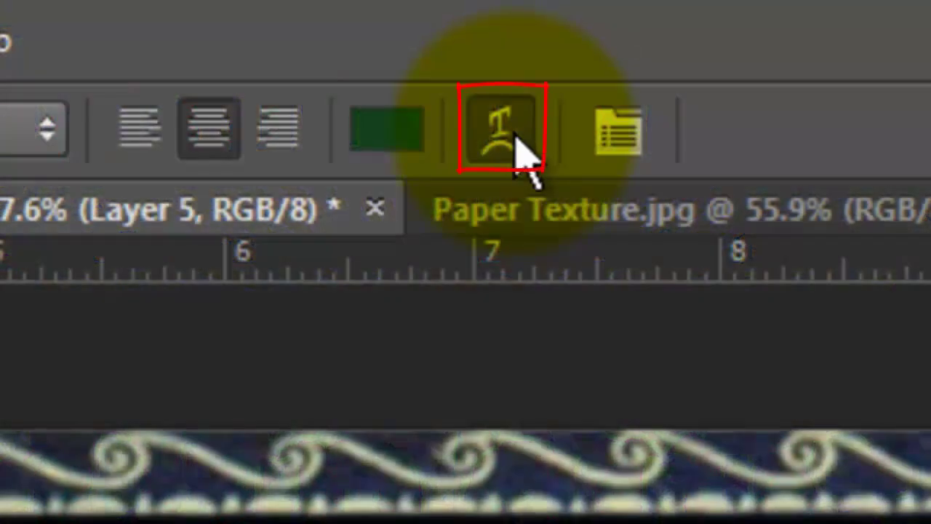
Warp 'A Cyclone of Fun!' into an Arch with Bend 17 and copy CircuS's Stroke and Drop Shadow onto it.
click(724, 275)
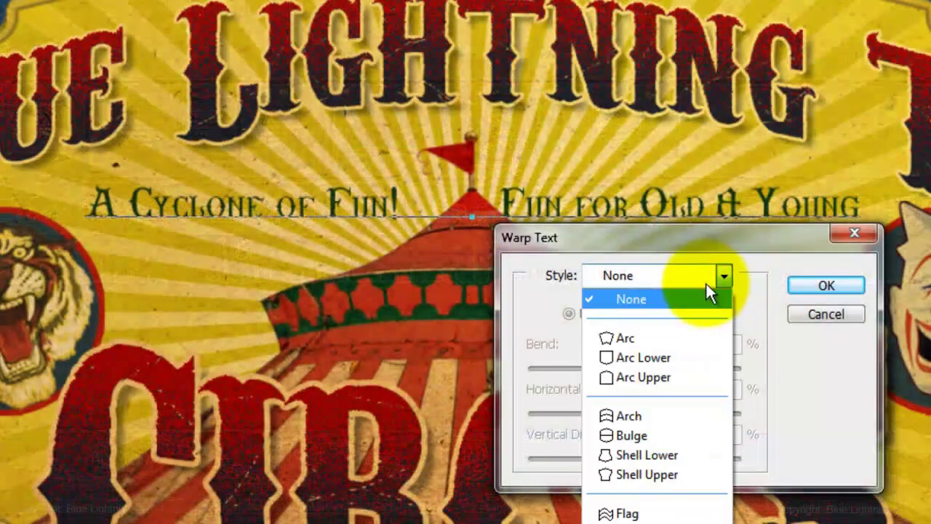
click(647, 415)
double_click(709, 344)
text(17)
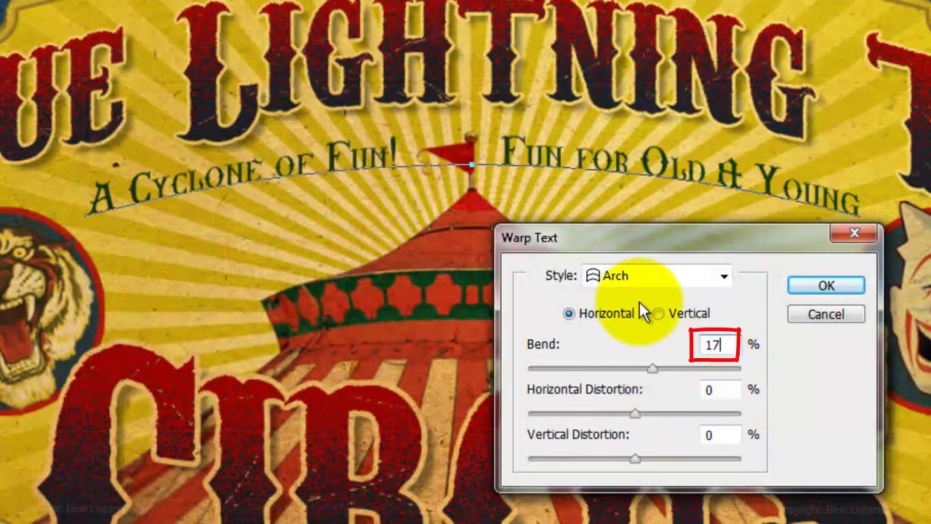
click(828, 285)
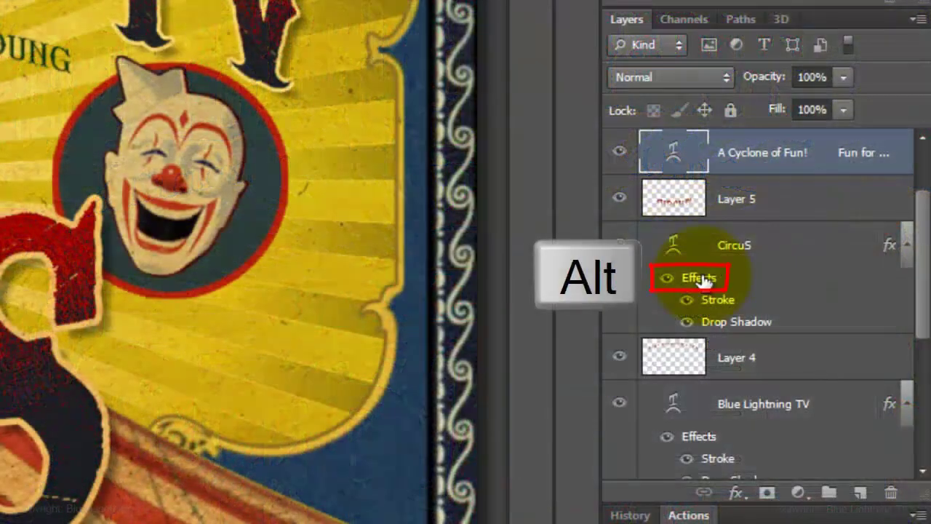
drag(702, 280, 699, 151)
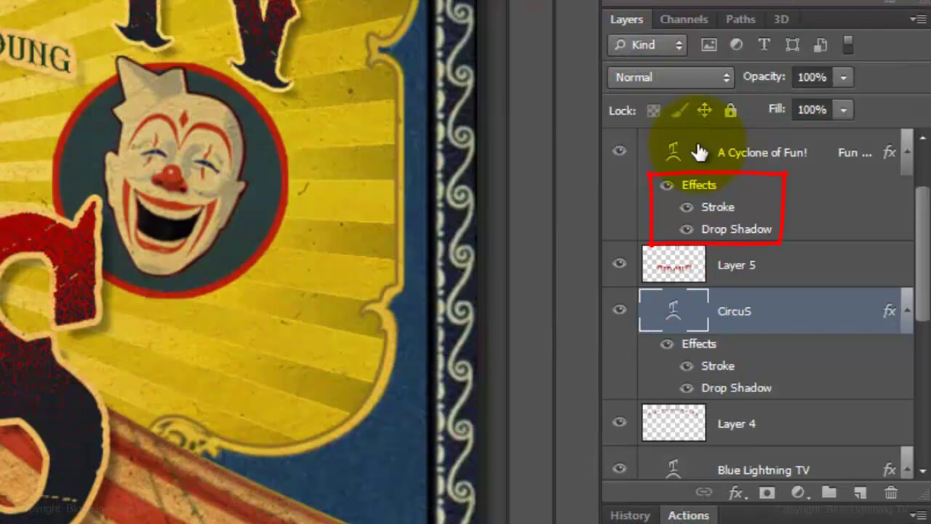
Change the tagline's stroke to pale cream f4f1c8 at 6 px size.
click(717, 208)
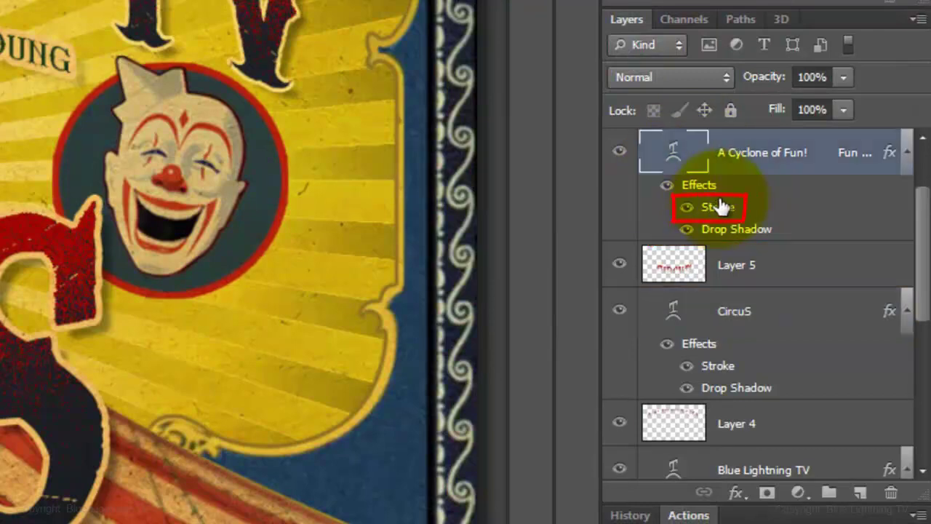
double_click(719, 207)
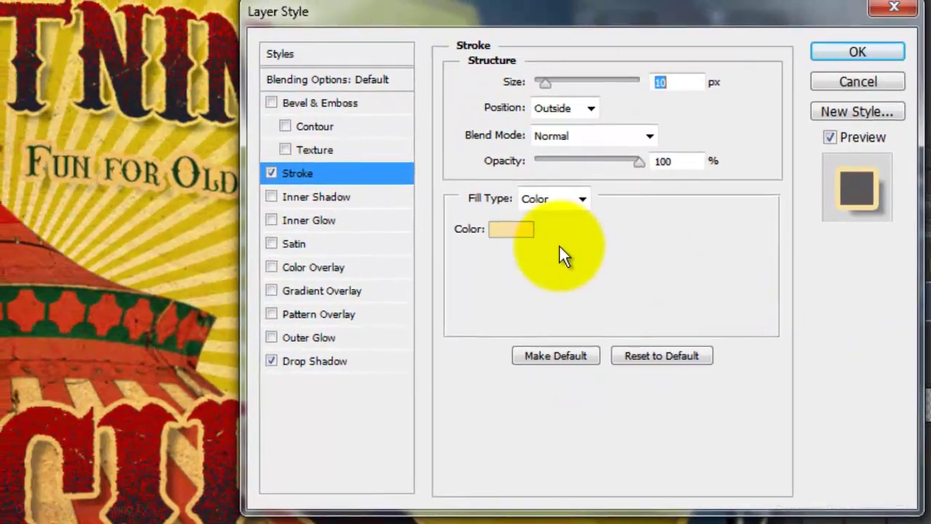
click(521, 231)
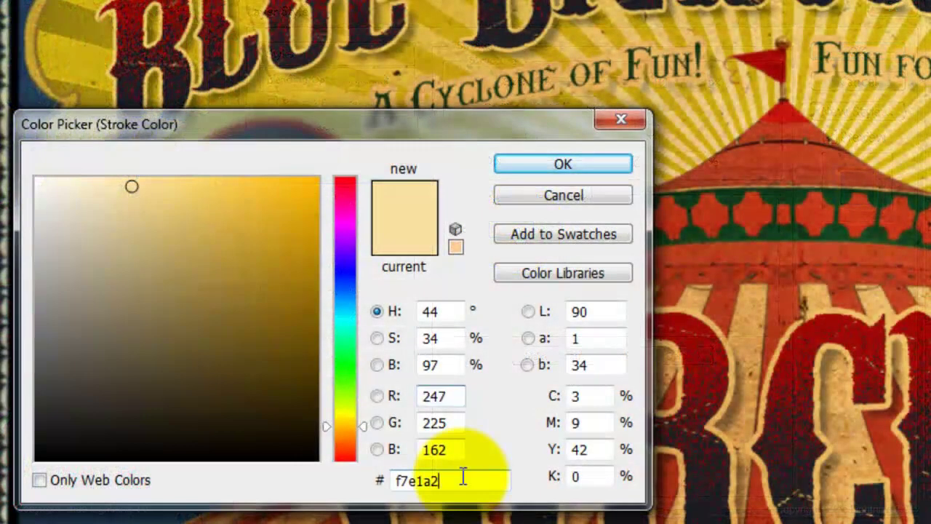
drag(466, 476, 397, 478)
text(f)
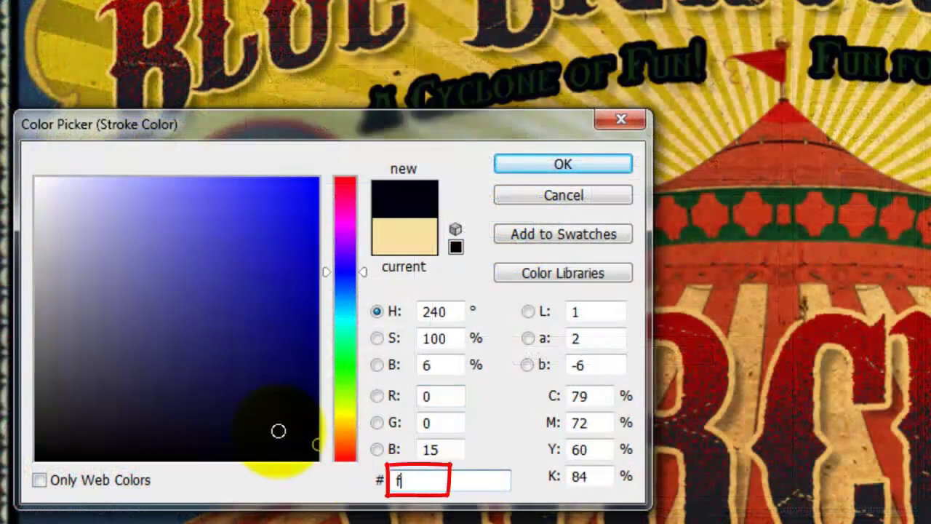
text(4f1c8)
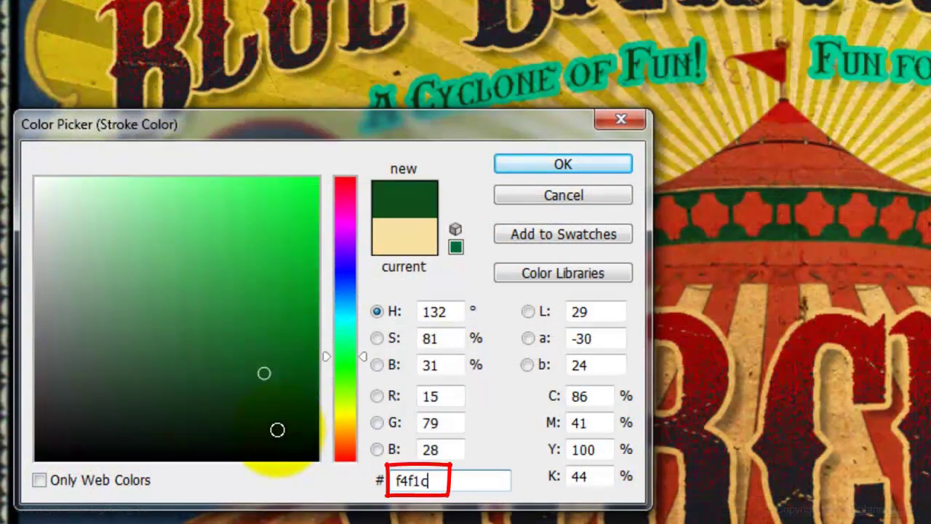
click(564, 164)
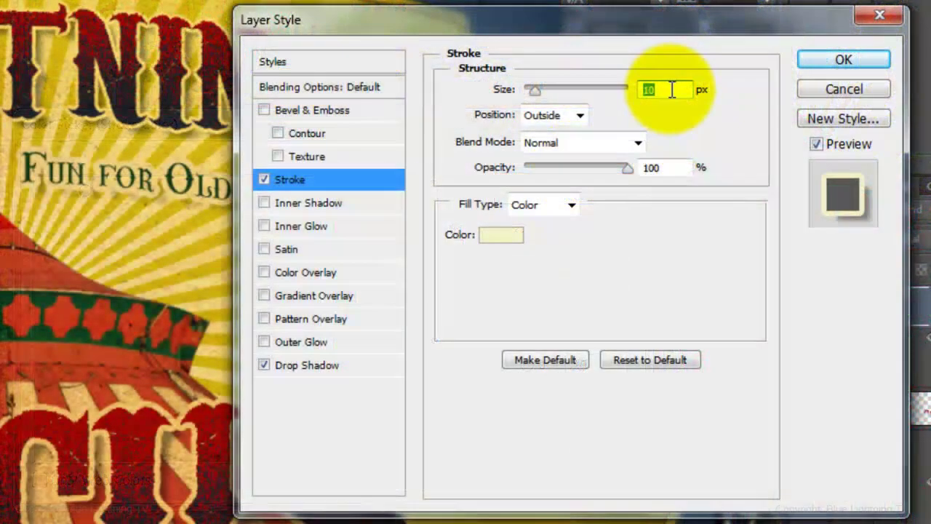
text(6)
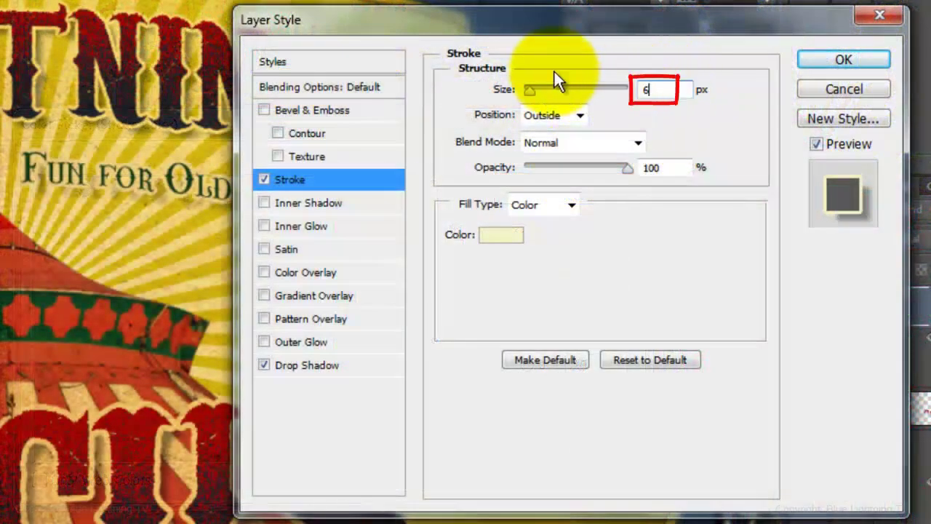
Set the tagline's drop shadow to 14 px distance and 6 px size.
click(329, 362)
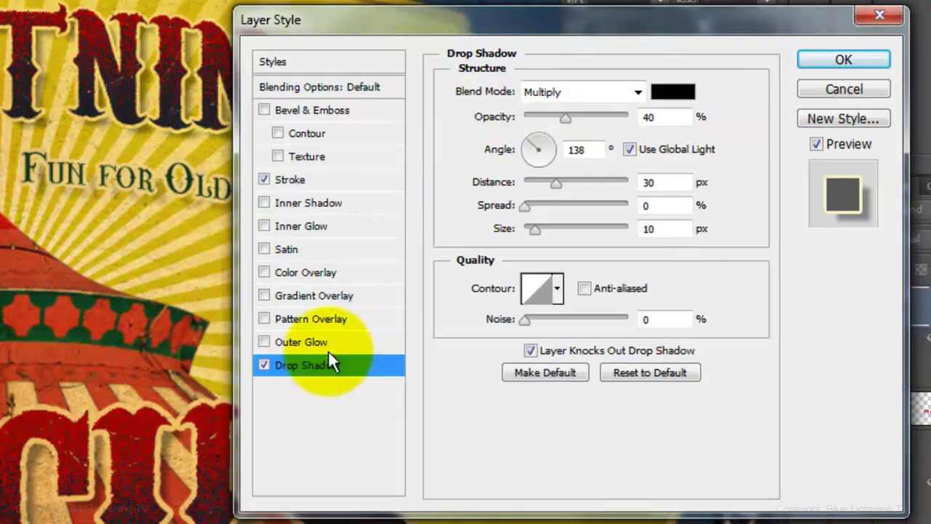
click(653, 183)
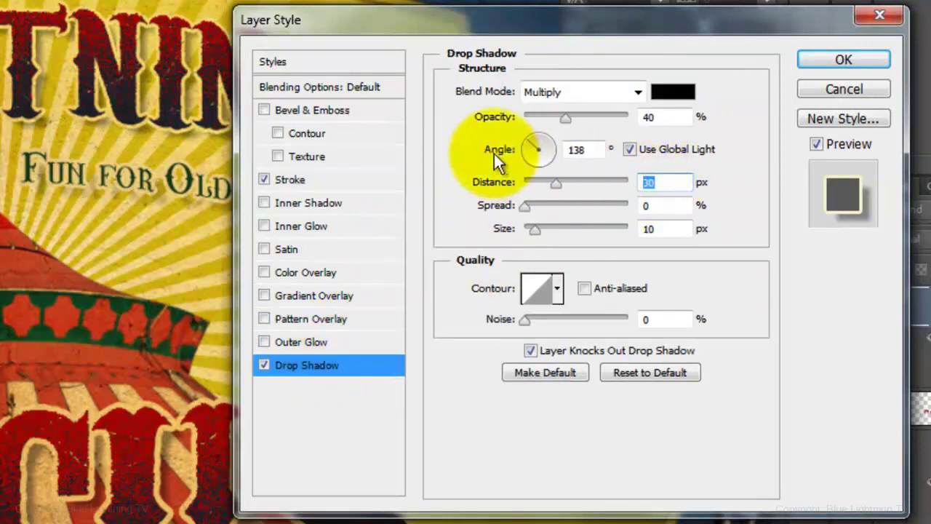
text(14)
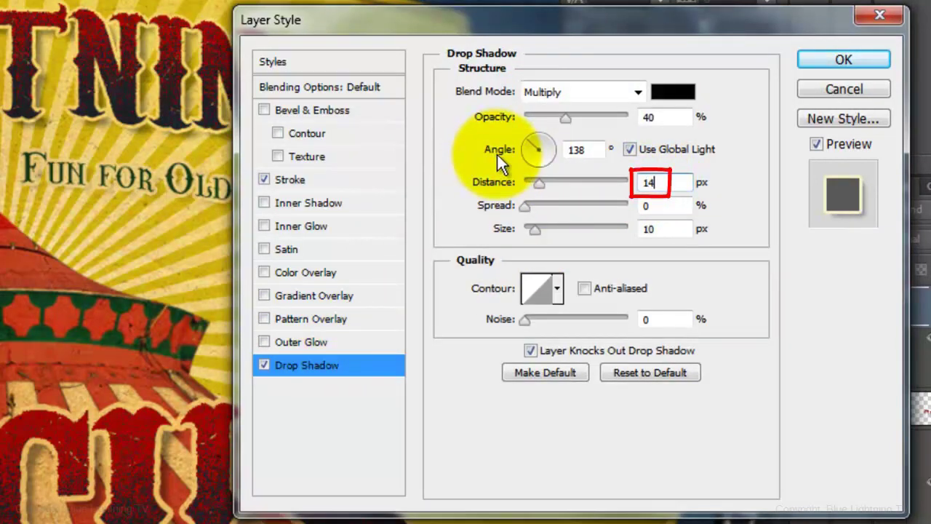
double_click(655, 230)
text(6)
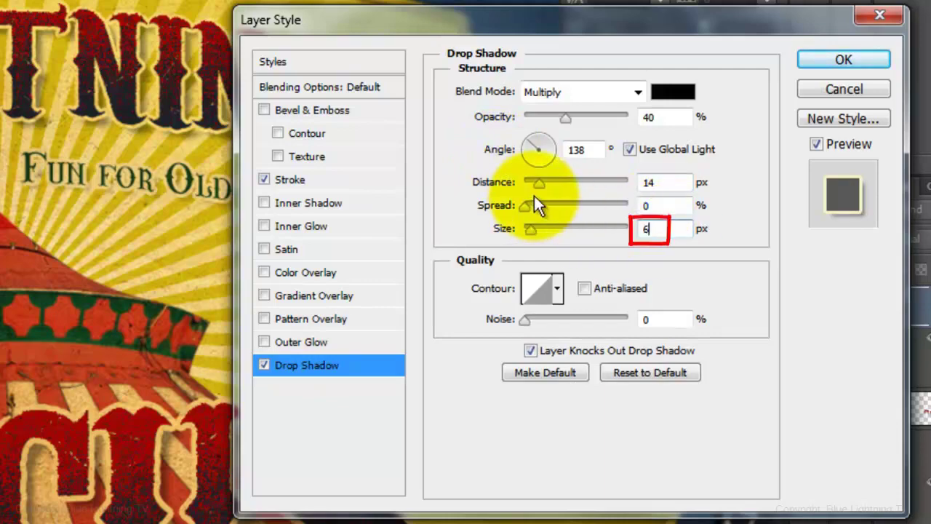
click(834, 65)
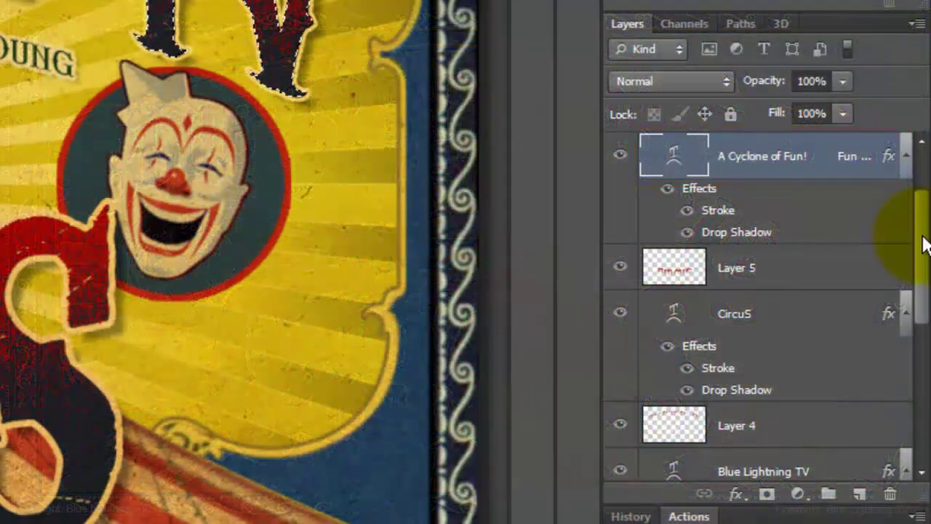
Select the layers from CircuS through Blue Lightning TV, then select all of the canvas with Ctrl+A.
drag(924, 243, 921, 280)
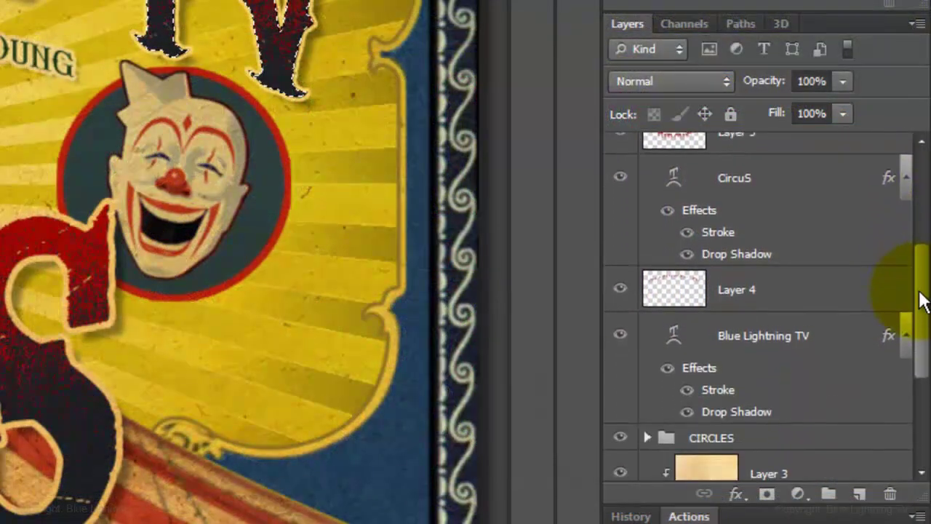
key(shift)
shift+click(737, 333)
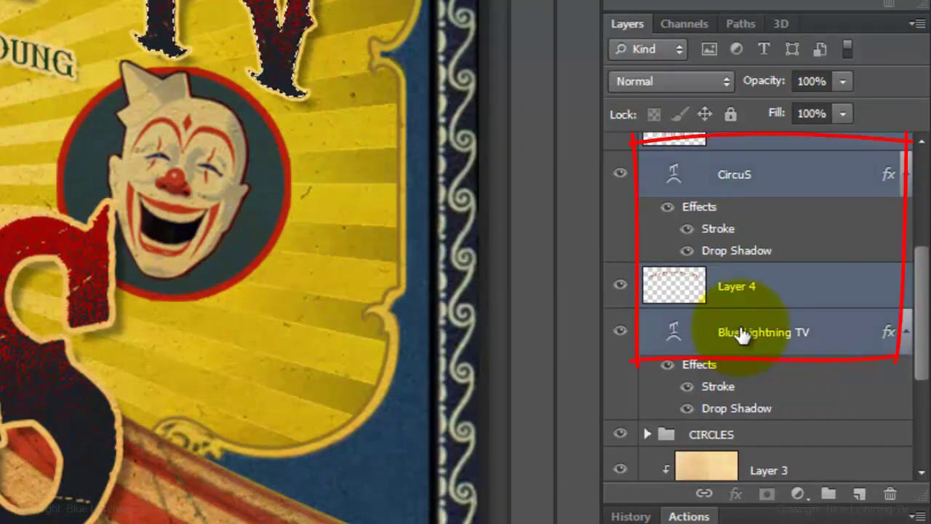
key(ctrl+a)
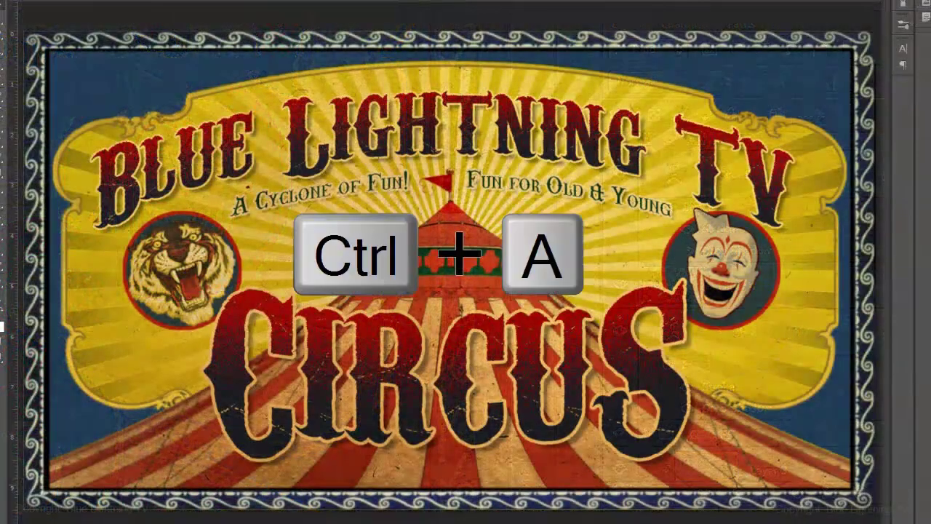